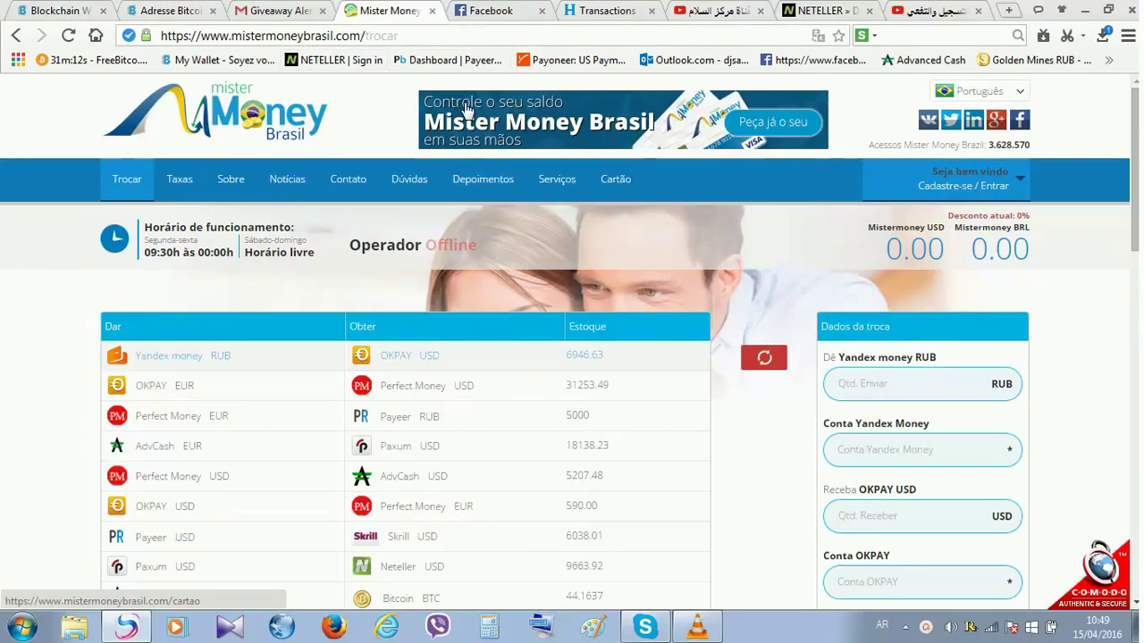
- Switch the Mister Money Brasil site to English (US flag) and open the Register sign-up form
{"action": "scroll", "coordinate": [212, 217], "scroll_direction": "down", "scroll_amount": 2}
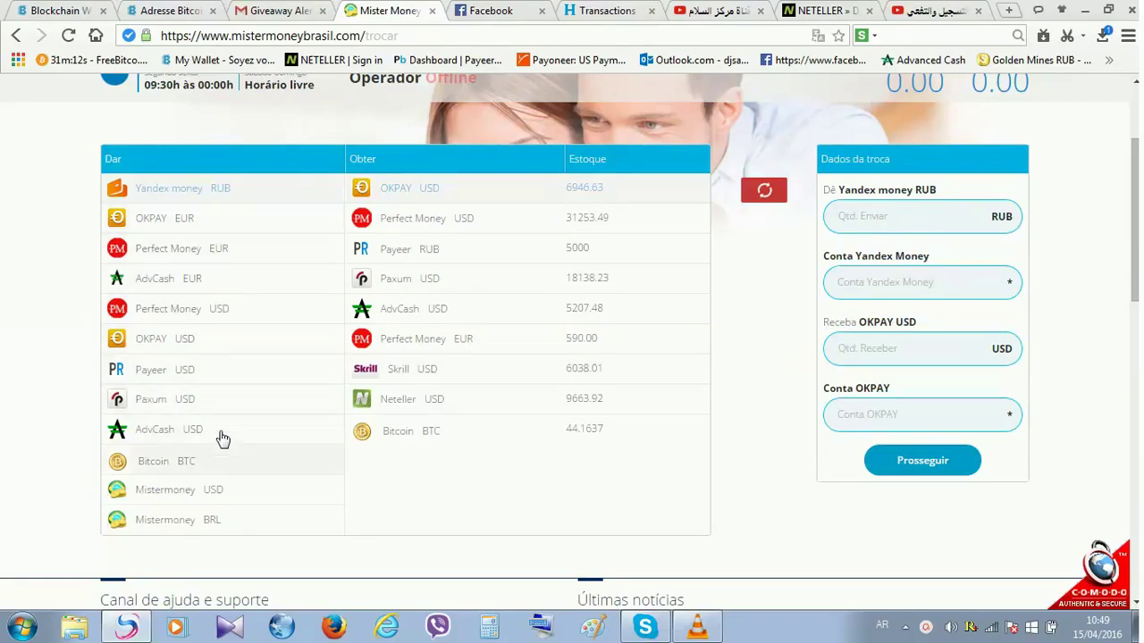
{"action": "scroll", "coordinate": [312, 321], "scroll_direction": "up", "scroll_amount": 2}
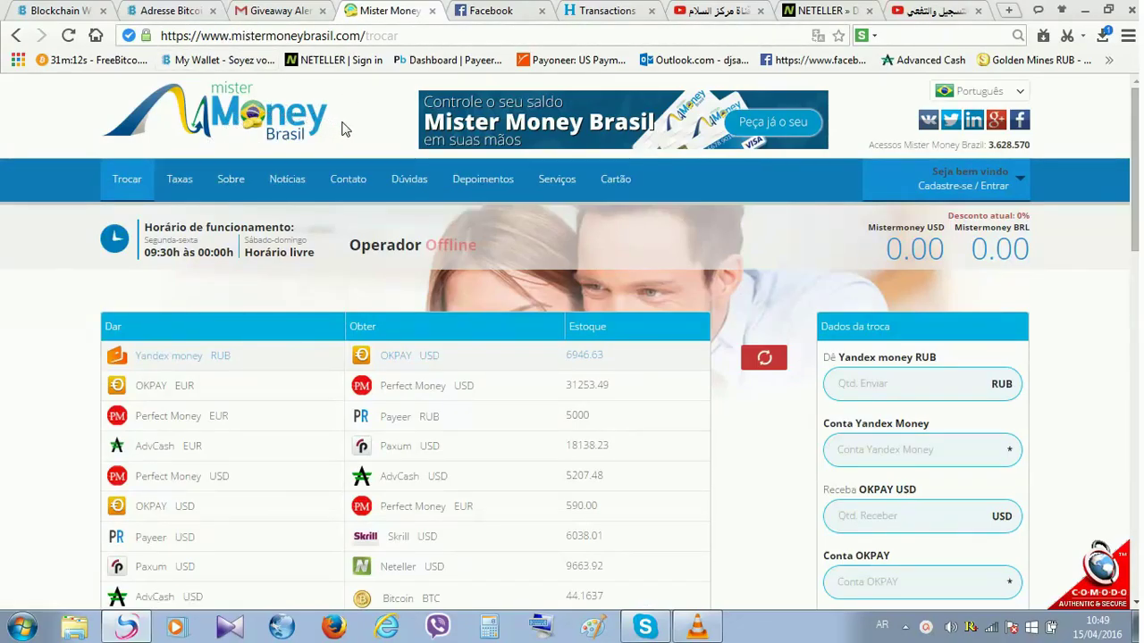
{"action": "scroll", "coordinate": [528, 292], "scroll_direction": "down", "scroll_amount": 3}
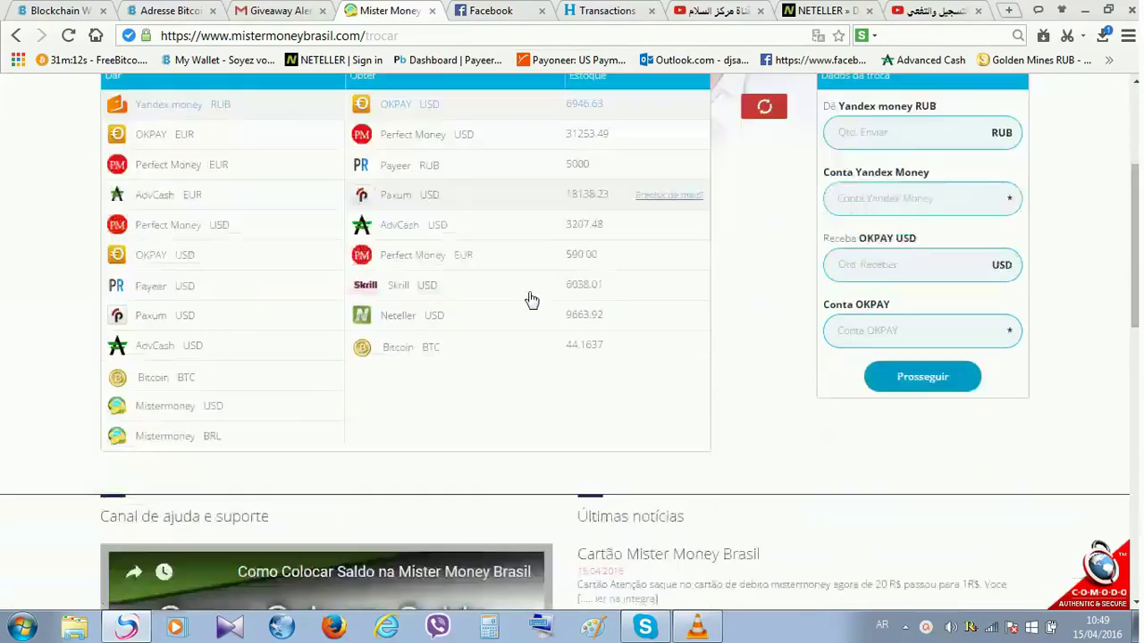
{"action": "scroll", "coordinate": [532, 300], "scroll_direction": "down", "scroll_amount": 10}
{"action": "scroll", "coordinate": [531, 300], "scroll_direction": "up", "scroll_amount": 8}
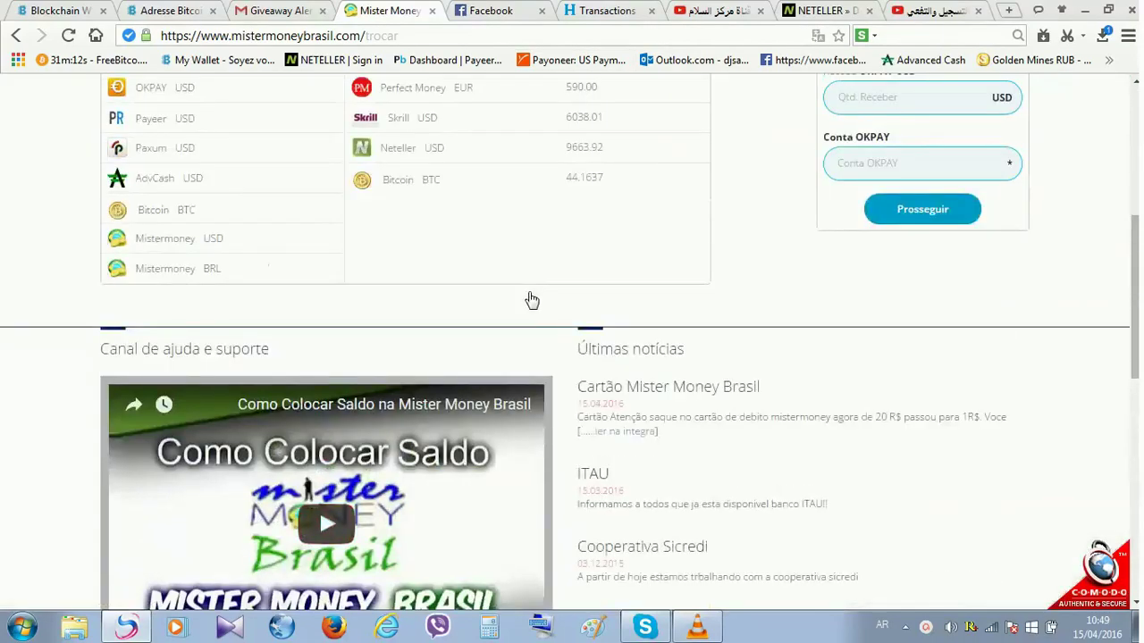
{"action": "scroll", "coordinate": [532, 301], "scroll_direction": "up", "scroll_amount": 5}
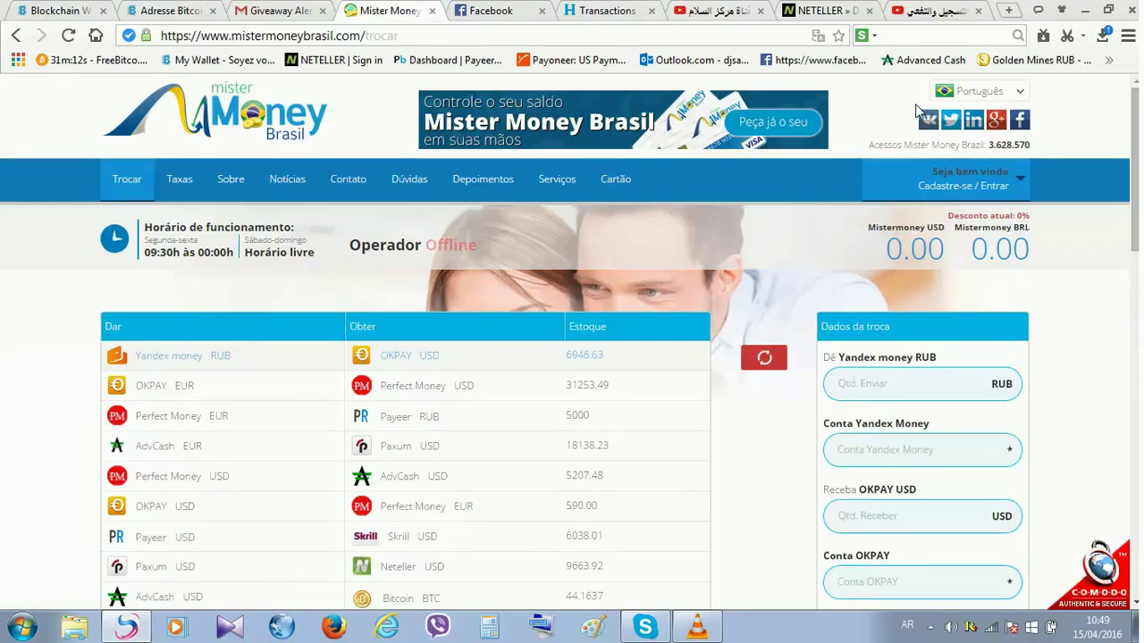
{"action": "scroll", "coordinate": [285, 178], "scroll_direction": "down", "scroll_amount": 5}
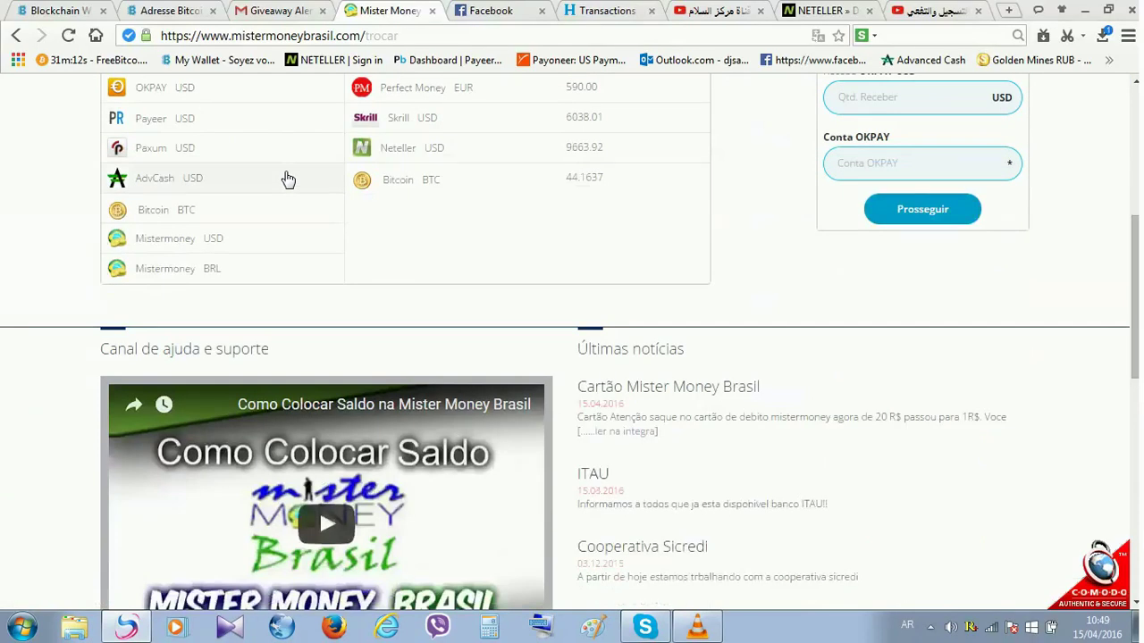
{"action": "scroll", "coordinate": [288, 179], "scroll_direction": "up", "scroll_amount": 5}
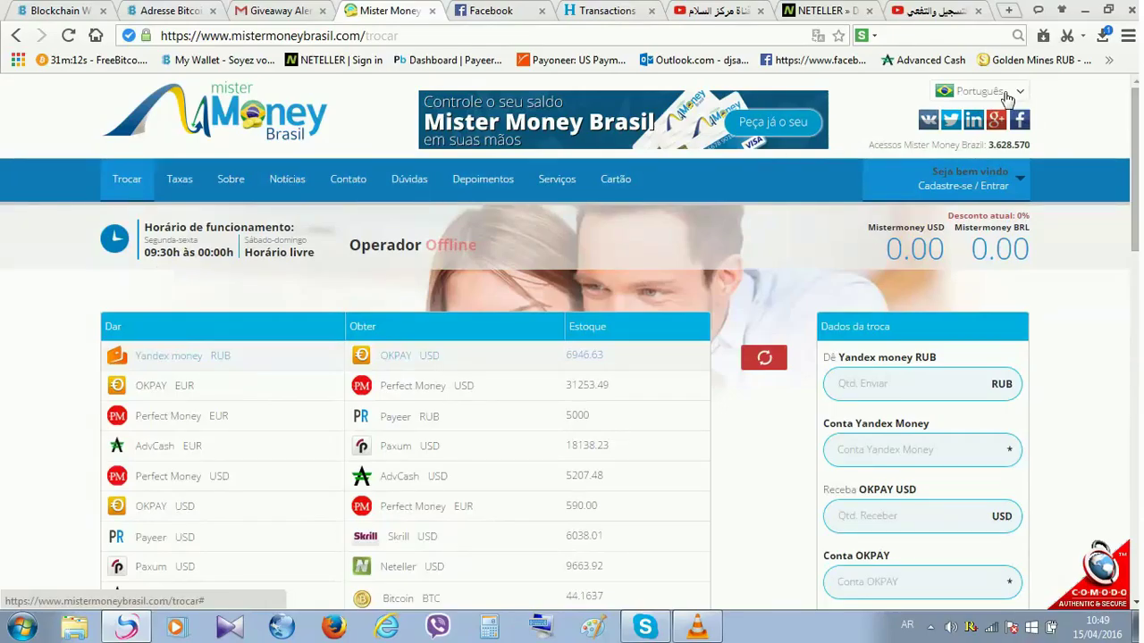
{"action": "left_click", "coordinate": [1007, 94]}
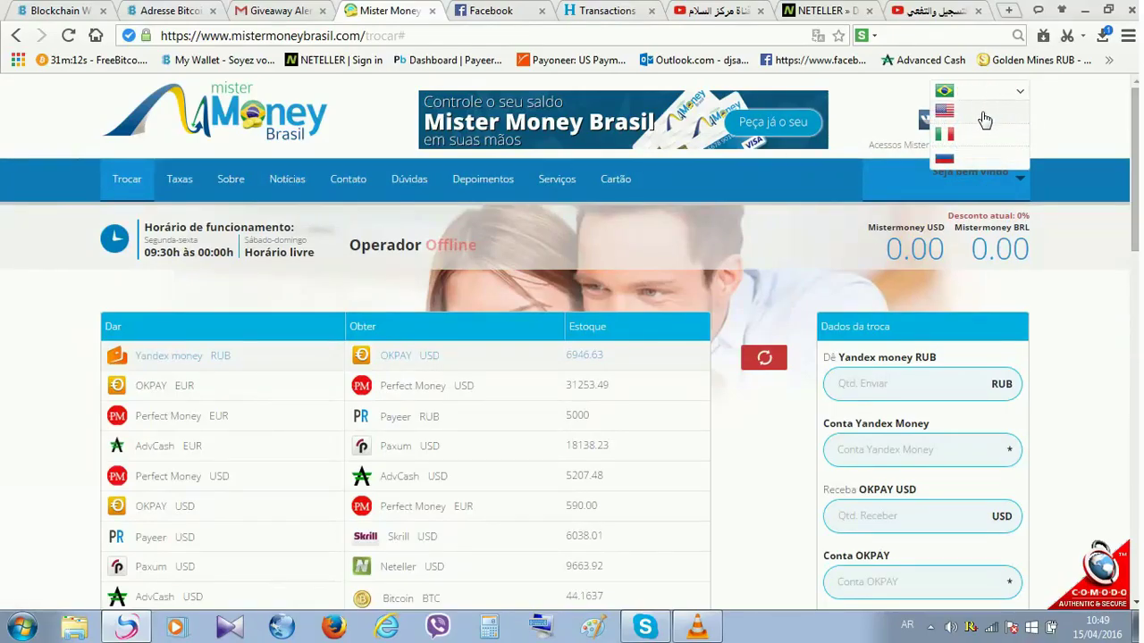
{"action": "left_click", "coordinate": [983, 119]}
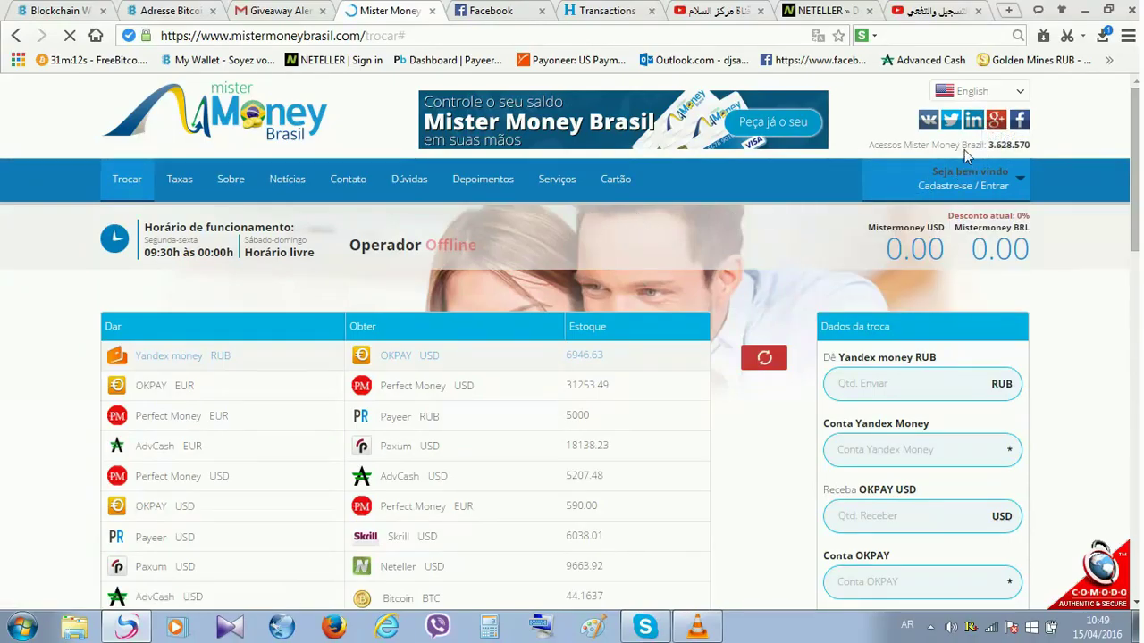
{"action": "mouse_move", "coordinate": [970, 189]}
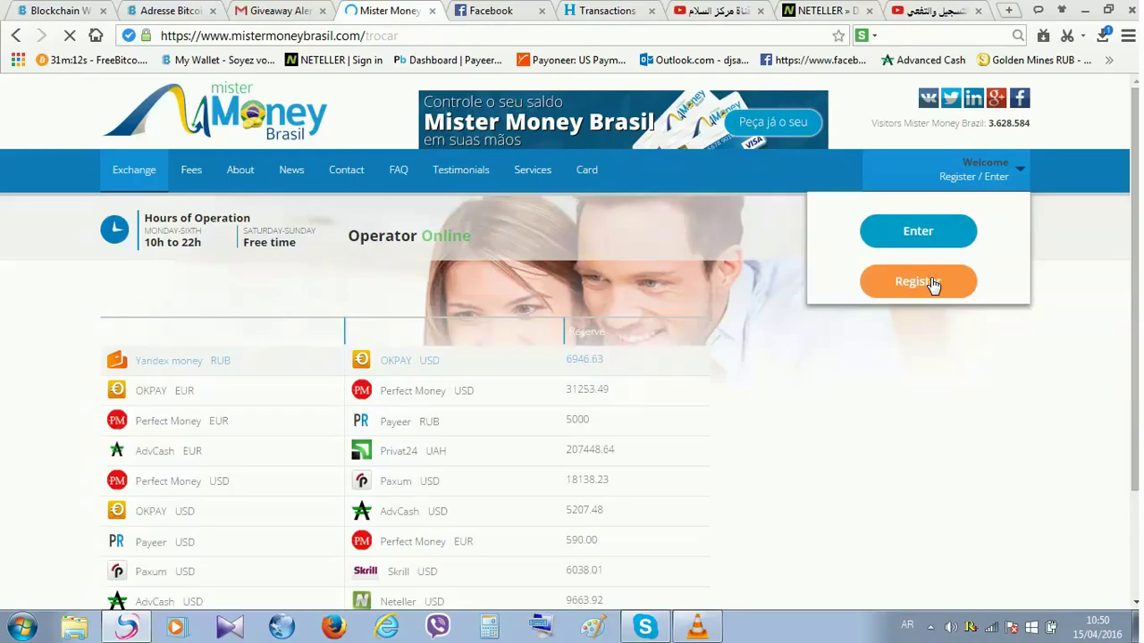
{"action": "left_click", "coordinate": [933, 283]}
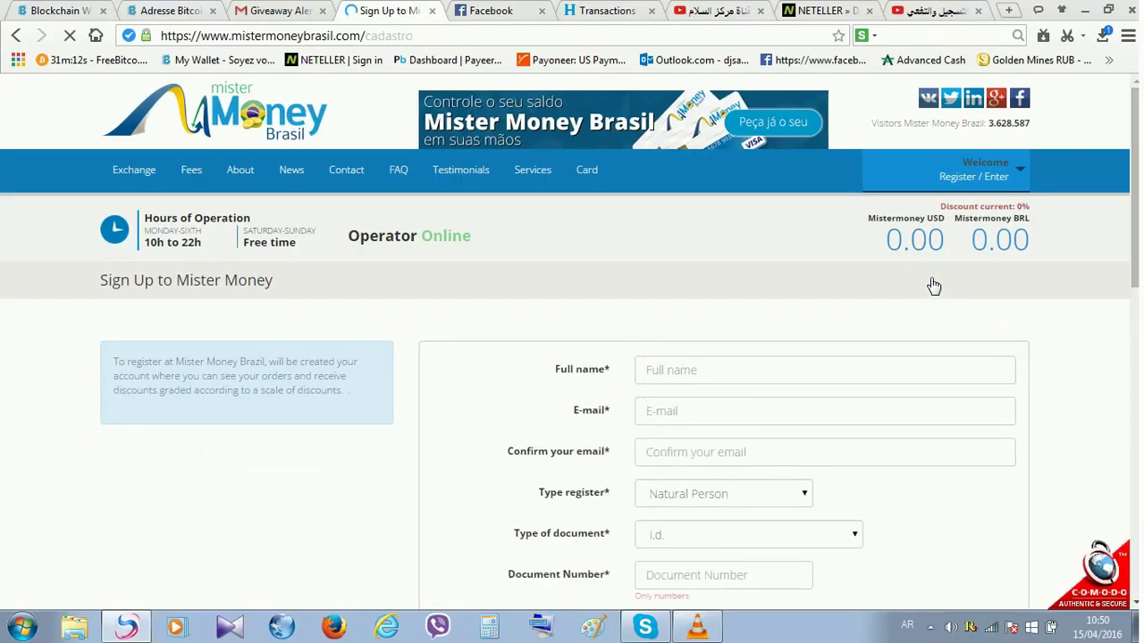
- Enter the account holder's full name on the sign-up form
{"action": "scroll", "coordinate": [847, 389], "scroll_direction": "down", "scroll_amount": 5}
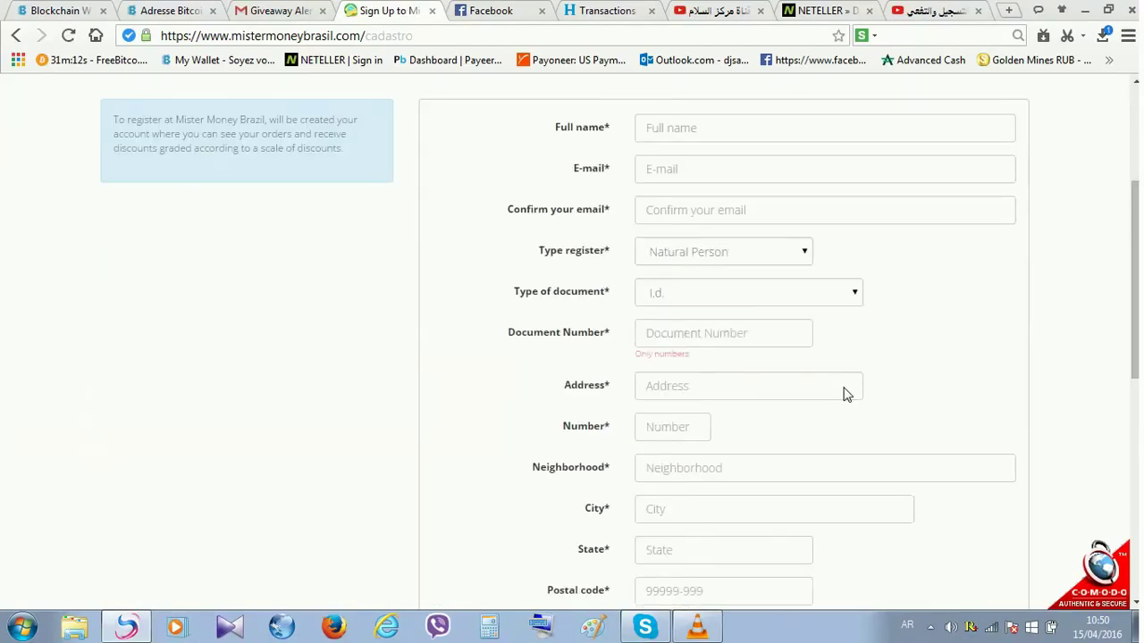
{"action": "scroll", "coordinate": [844, 387], "scroll_direction": "down", "scroll_amount": 3}
{"action": "scroll", "coordinate": [844, 391], "scroll_direction": "up", "scroll_amount": 8}
{"action": "scroll", "coordinate": [846, 394], "scroll_direction": "up", "scroll_amount": 1}
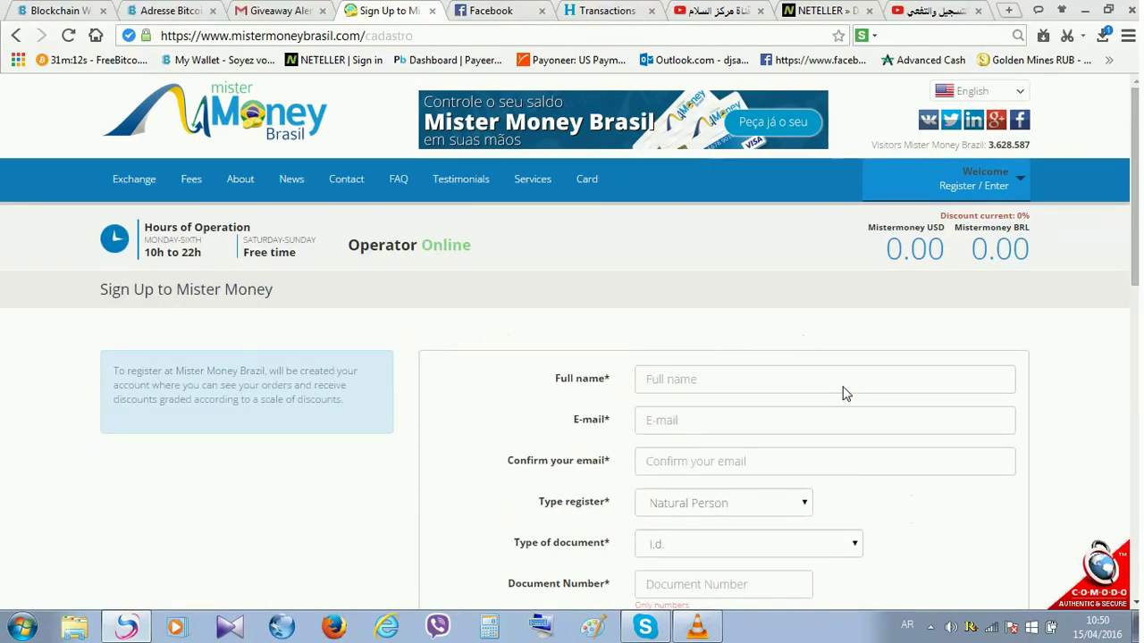
{"action": "scroll", "coordinate": [846, 394], "scroll_direction": "down", "scroll_amount": 1}
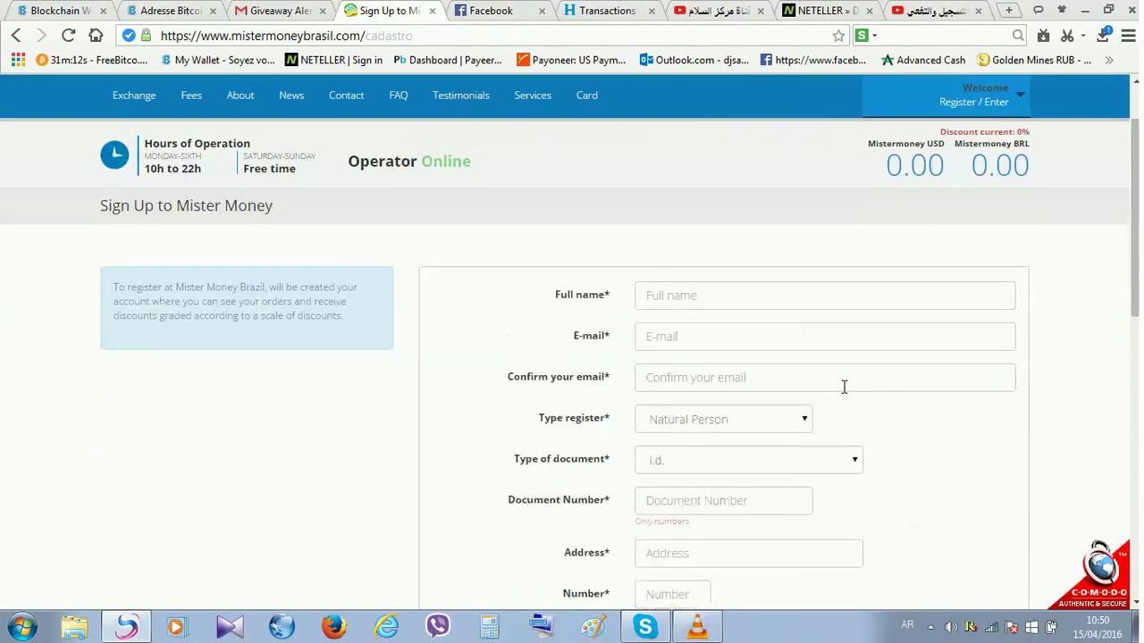
{"action": "left_click", "coordinate": [771, 302]}
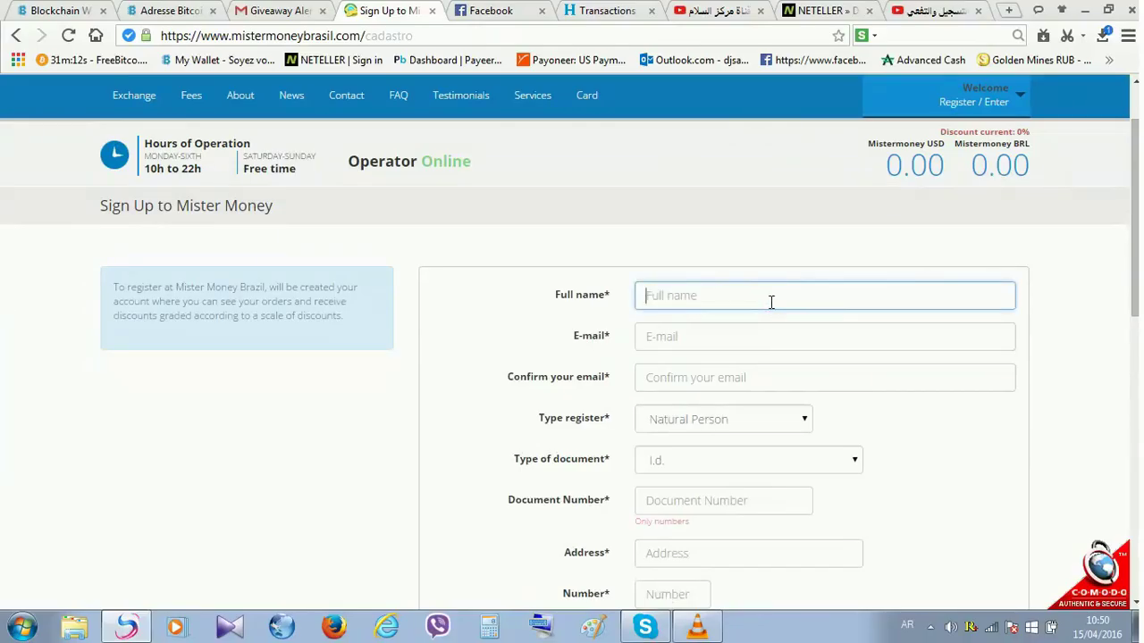
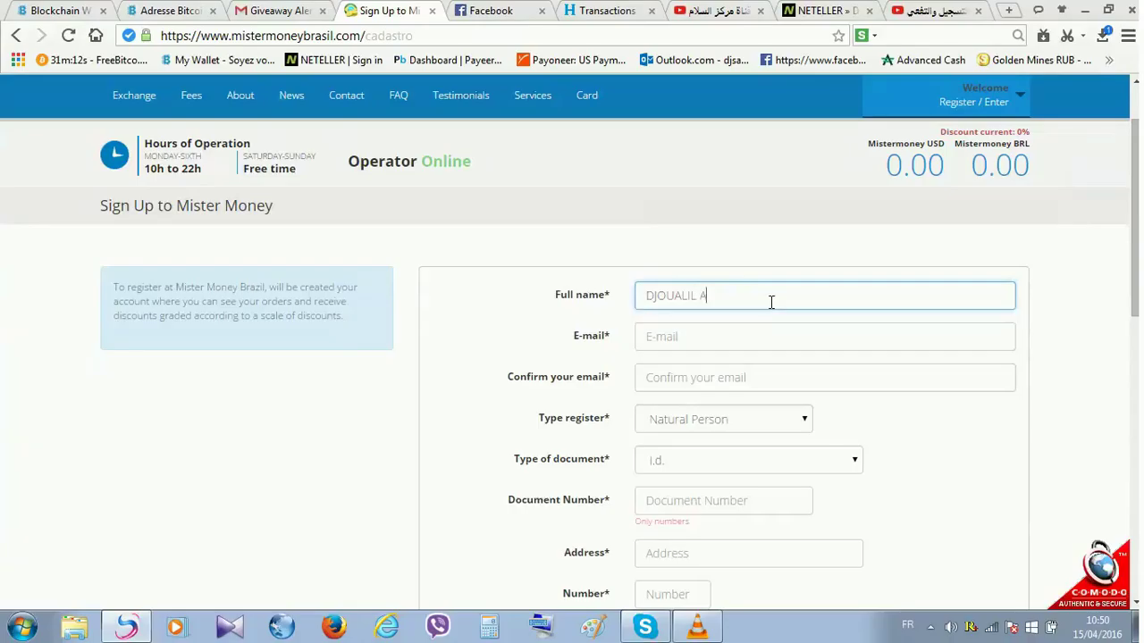
{"action": "key", "text": "Tab"}
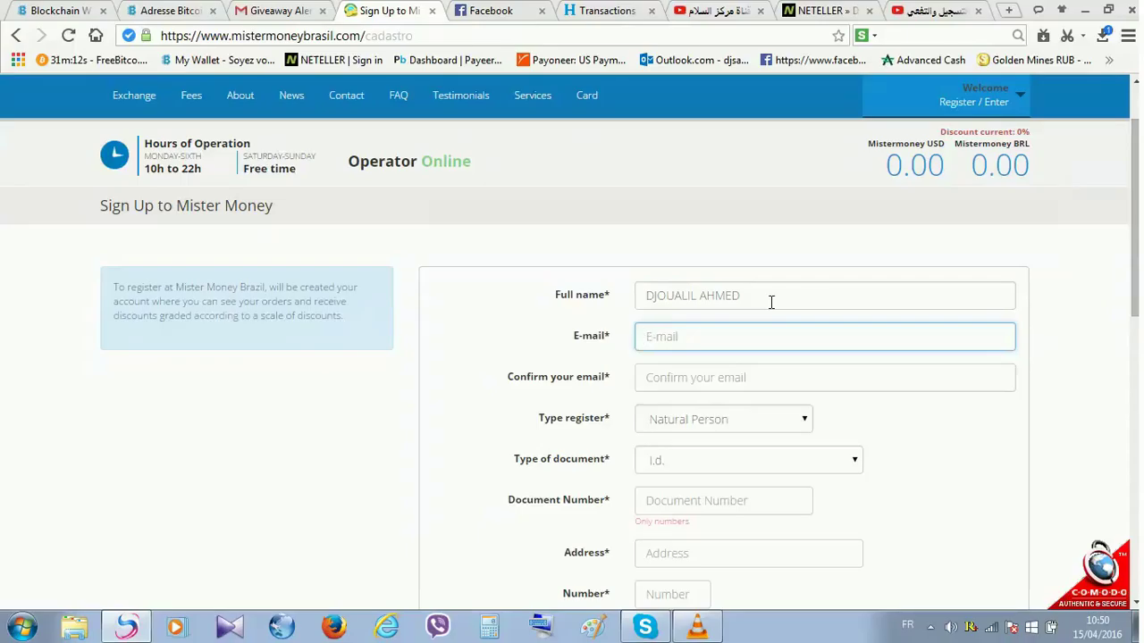
- Fill in the e-mail from the saved suggestions and type the e-mail confirmation
{"action": "type", "text": "DJ"}
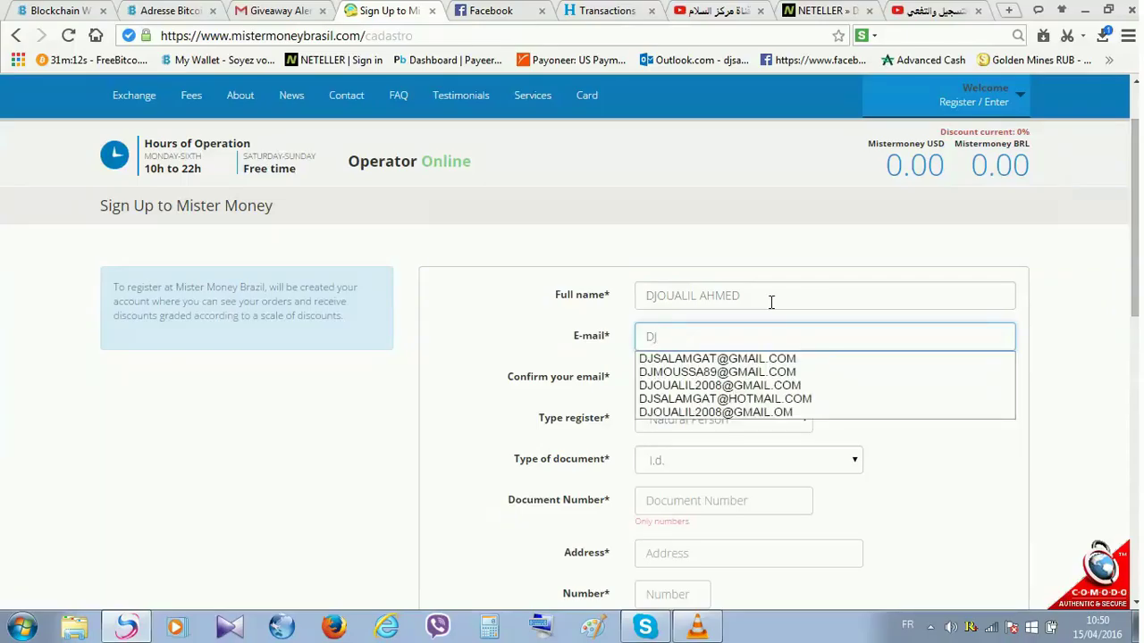
{"action": "type", "text": "SALMA"}
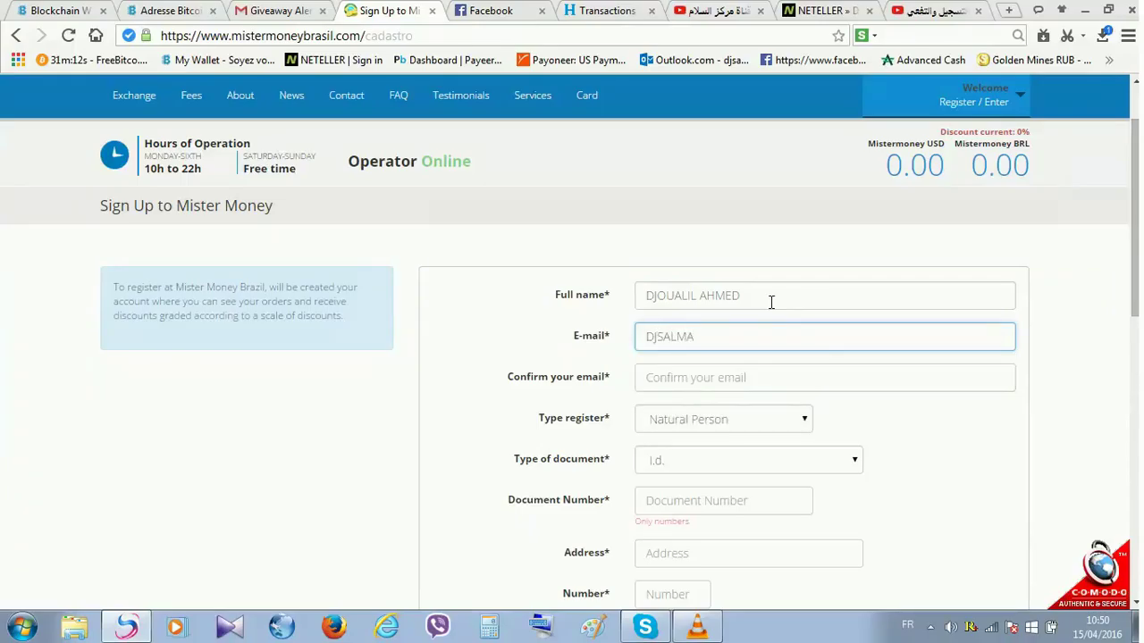
{"action": "key", "text": "BackSpace"}
{"action": "key", "text": "BackSpace"}
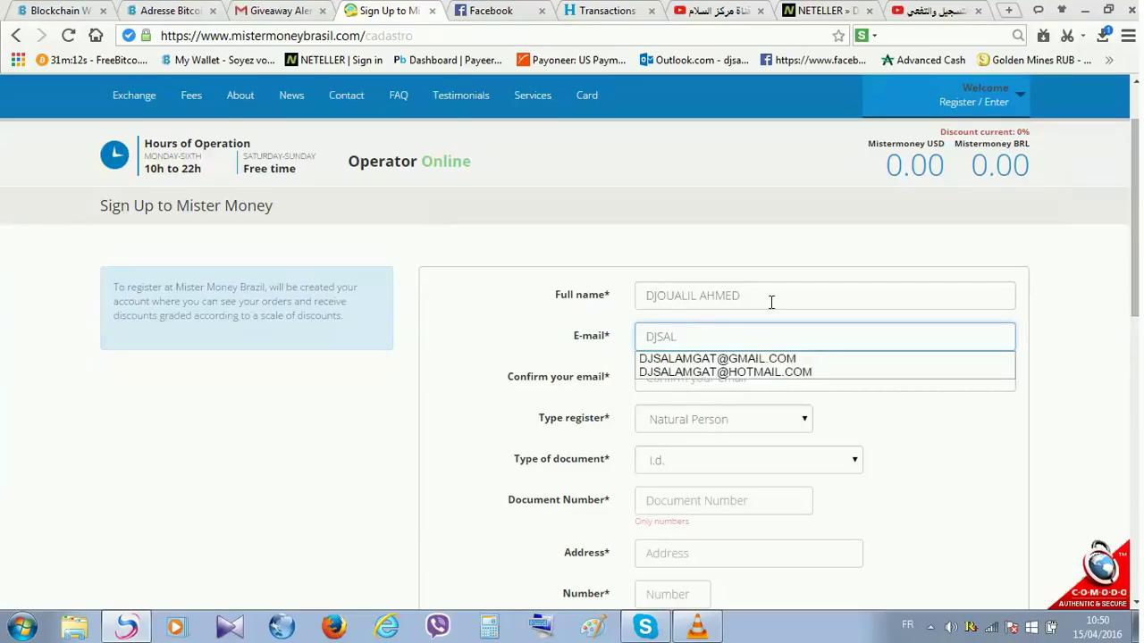
{"action": "key", "text": "Down"}
{"action": "key", "text": "Down"}
{"action": "key", "text": "Return"}
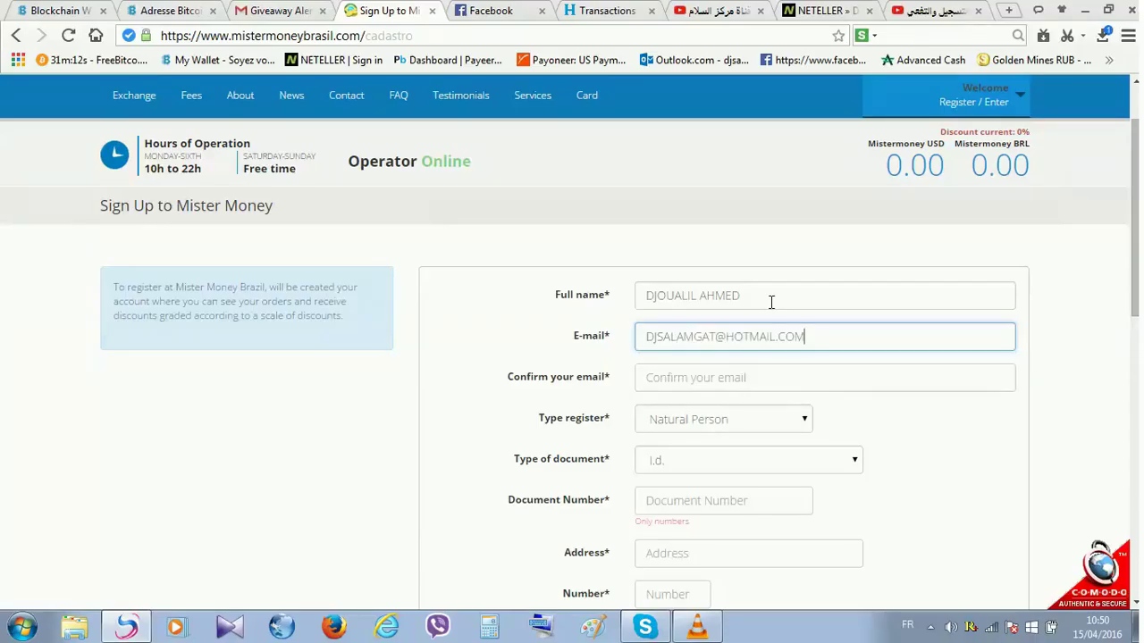
{"action": "key", "text": "Tab"}
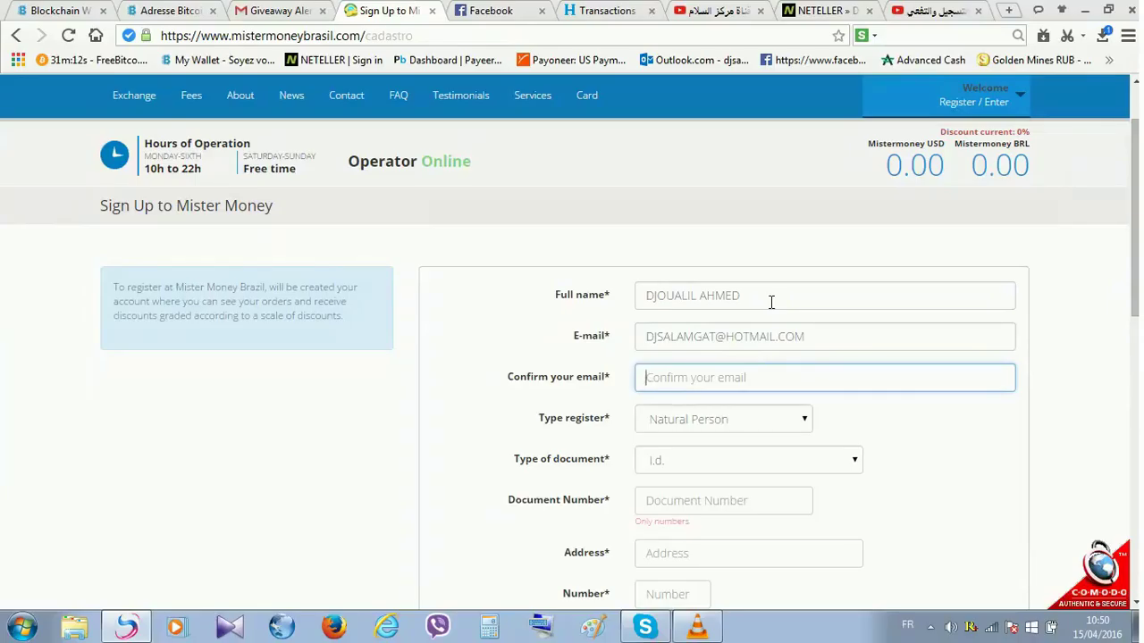
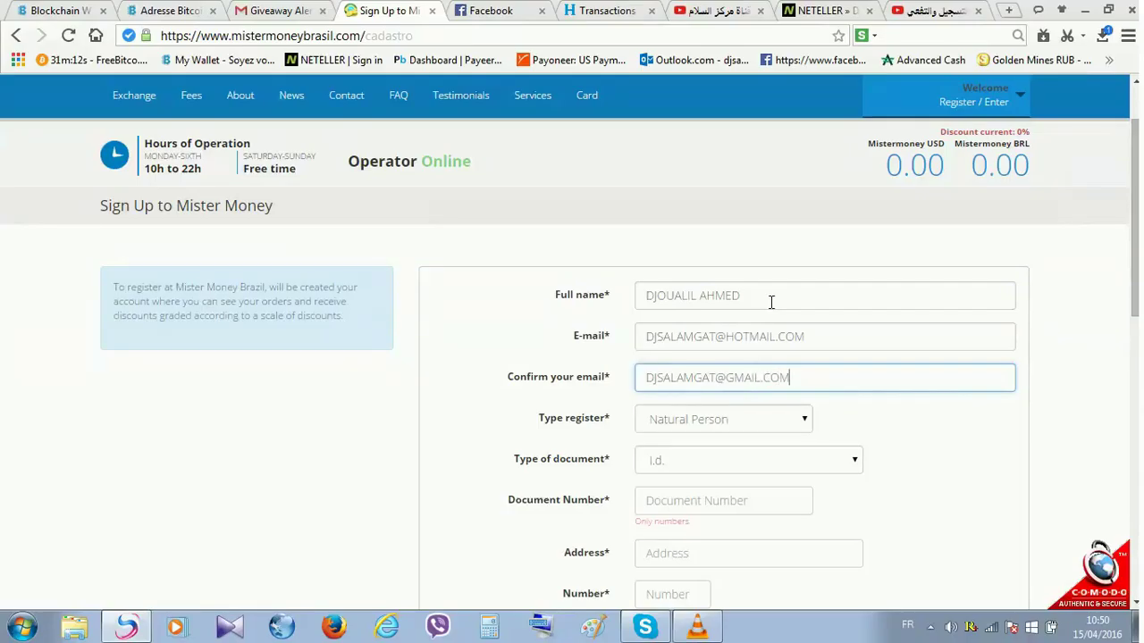
- Set the registration type to Natural Person and the document type to I.d
{"action": "scroll", "coordinate": [771, 302], "scroll_direction": "down", "scroll_amount": 1}
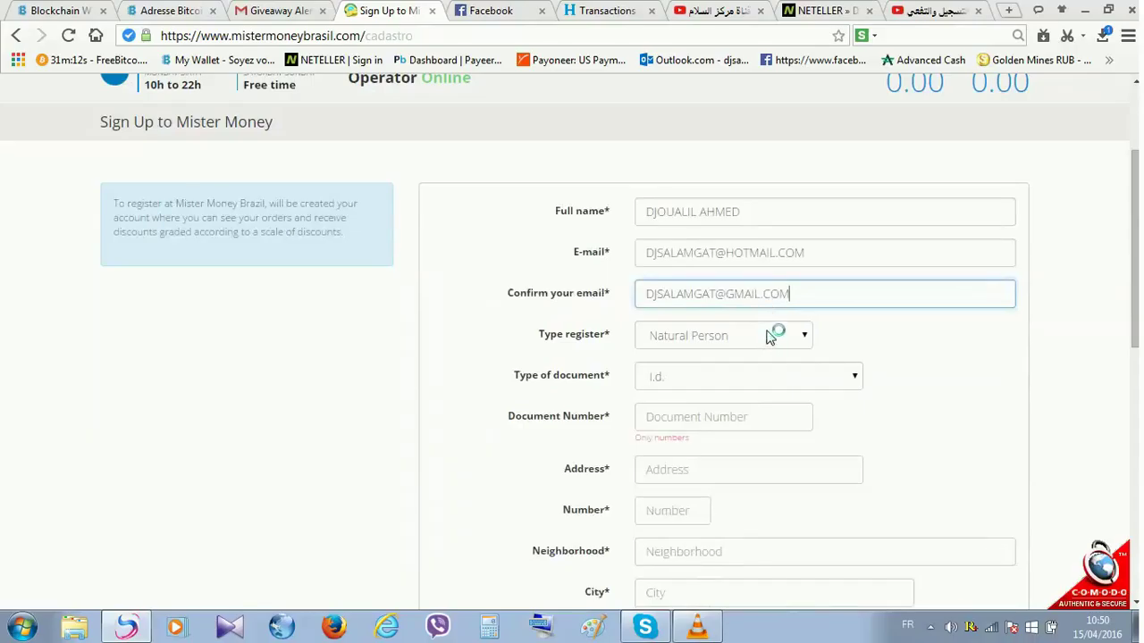
{"action": "left_click", "coordinate": [770, 337]}
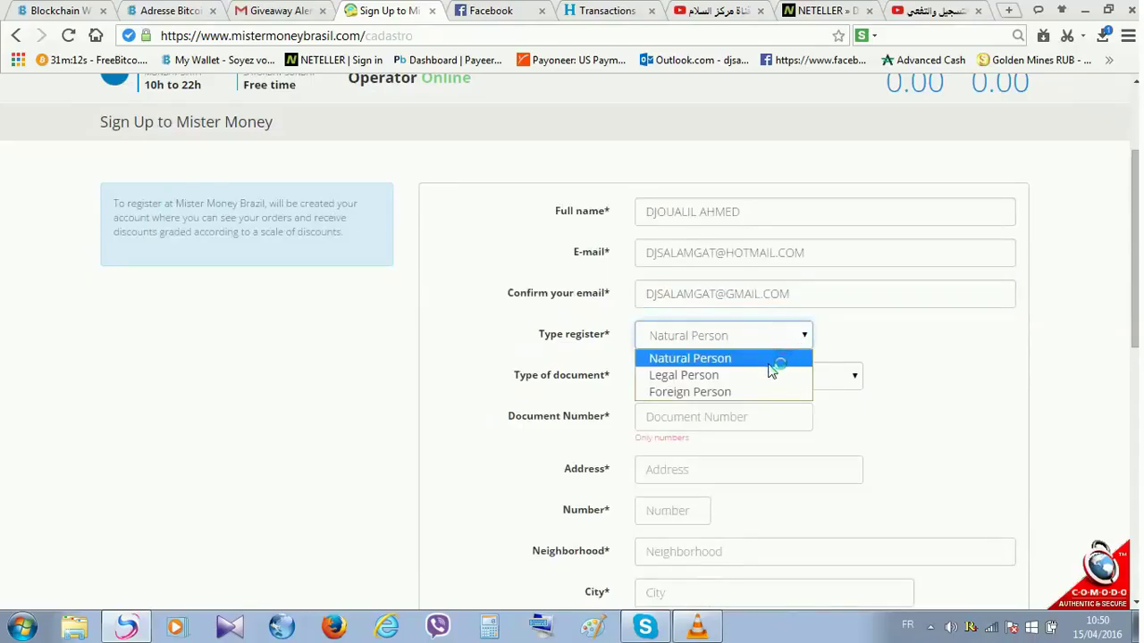
{"action": "left_click", "coordinate": [765, 362]}
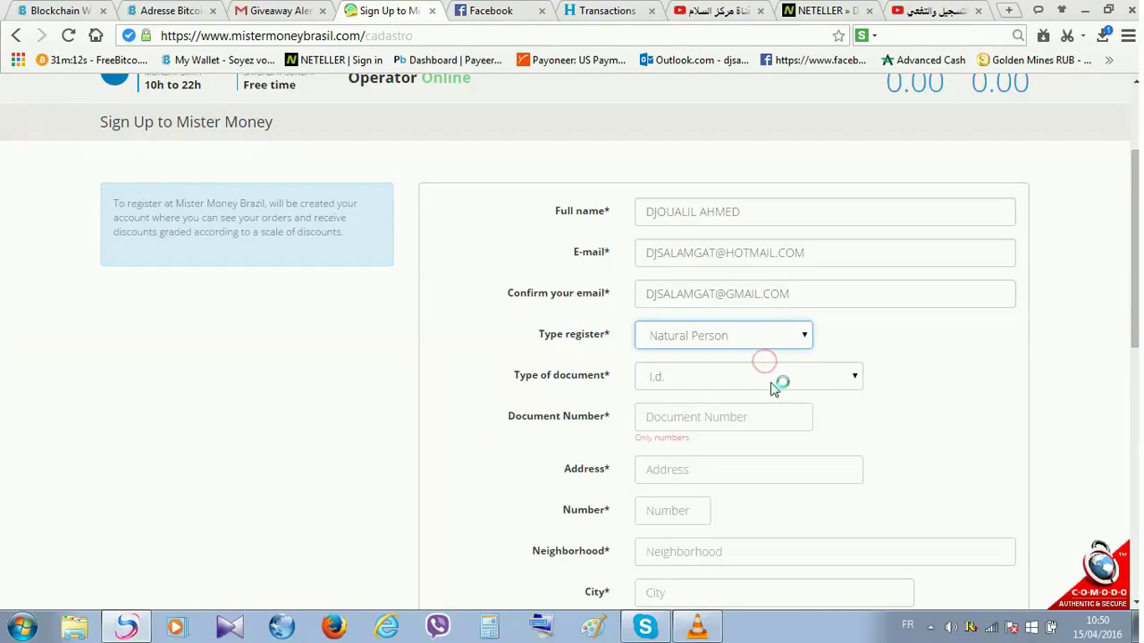
{"action": "left_click", "coordinate": [776, 380]}
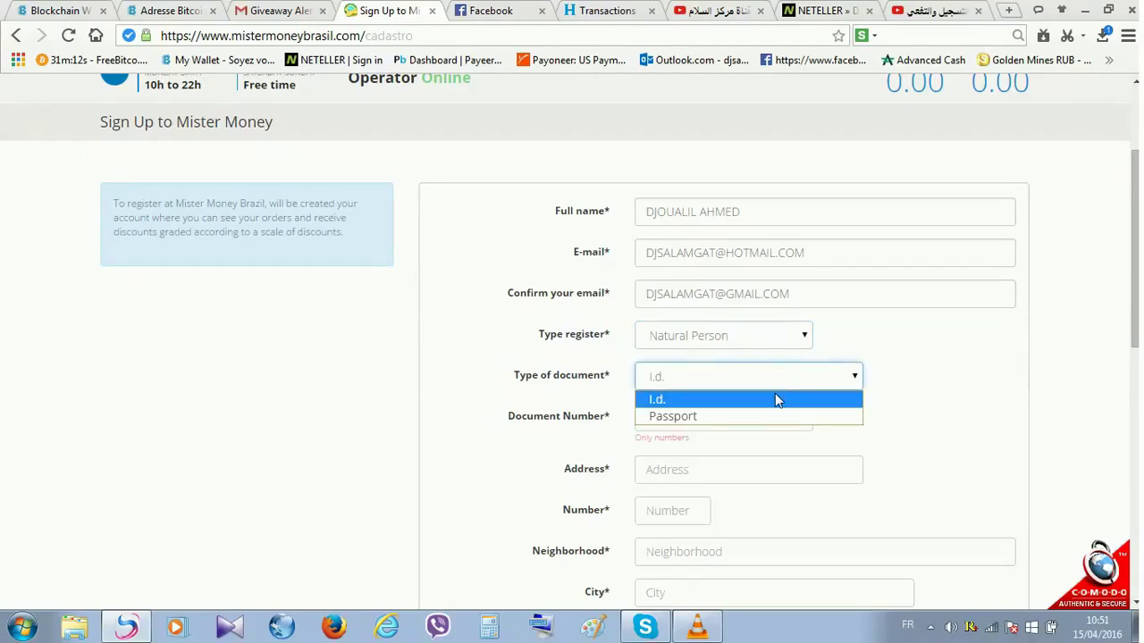
{"action": "left_click", "coordinate": [774, 399]}
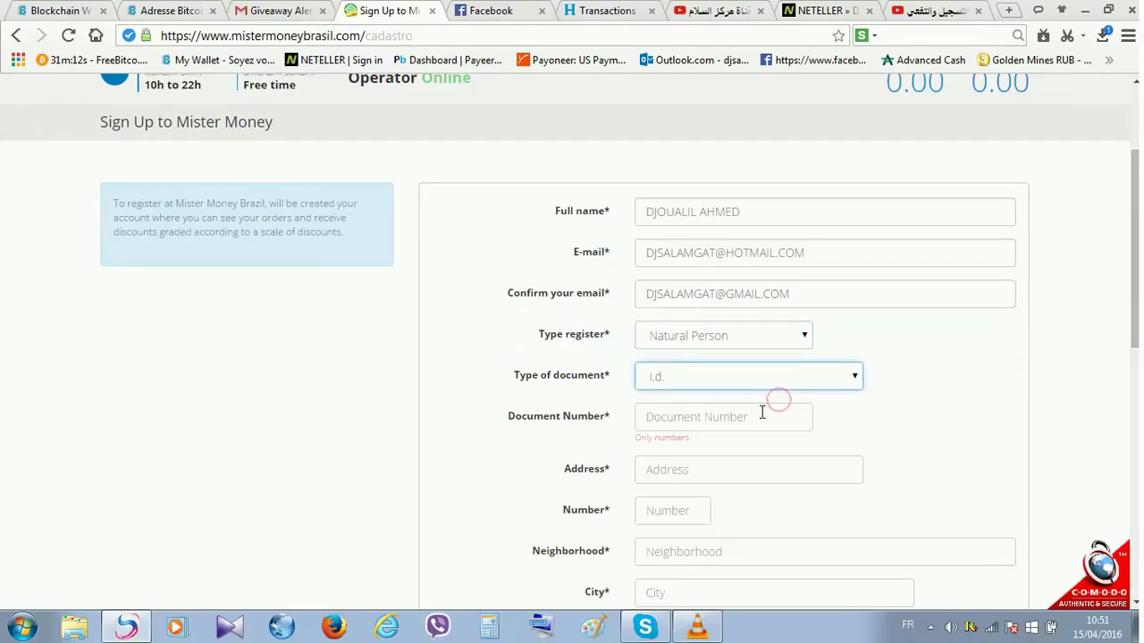
- Enter the ID document number in the Document Number field
{"action": "left_click", "coordinate": [765, 416]}
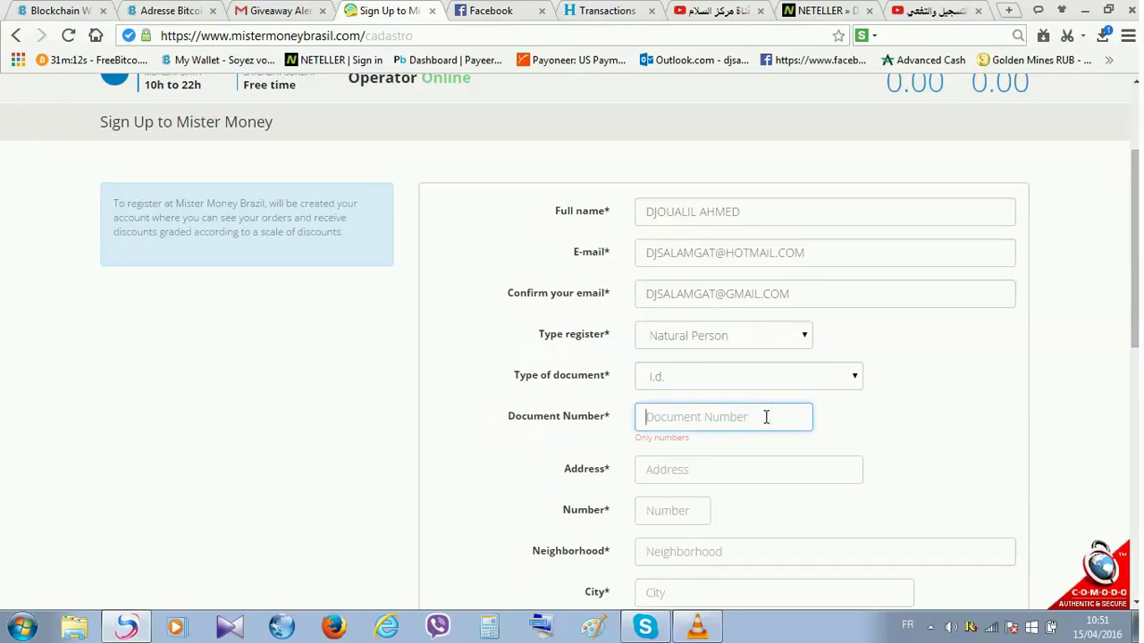
{"action": "scroll", "coordinate": [765, 416], "scroll_direction": "down", "scroll_amount": 2}
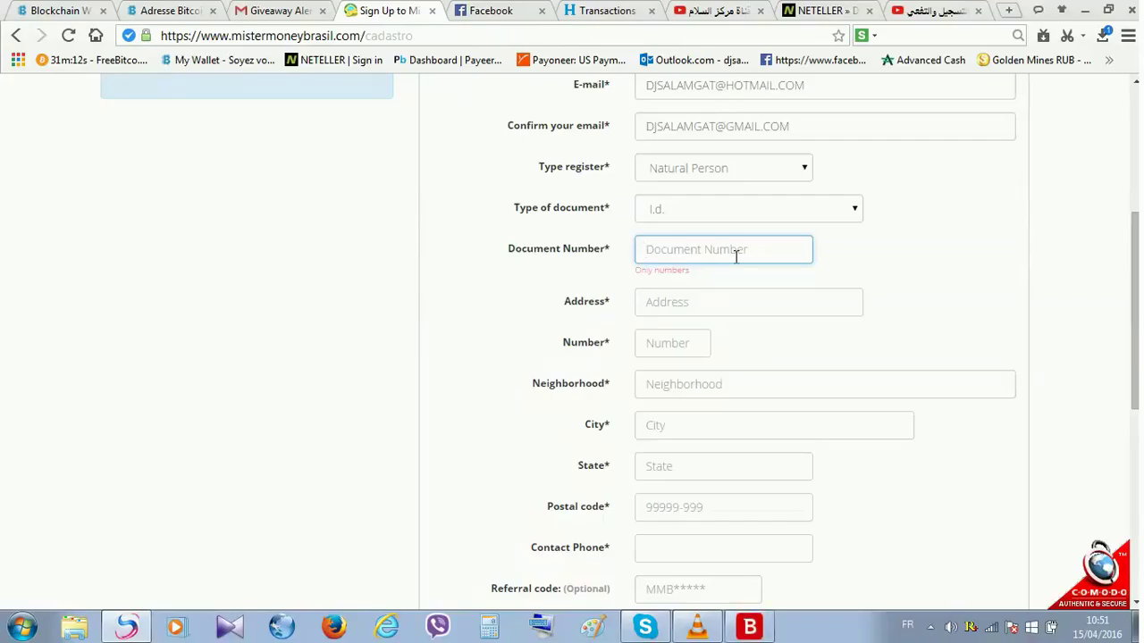
{"action": "type", "text": "'"}
{"action": "key", "text": "BackSpace"}
- Enter the street address and house number on the sign-up form
{"action": "left_click", "coordinate": [737, 298]}
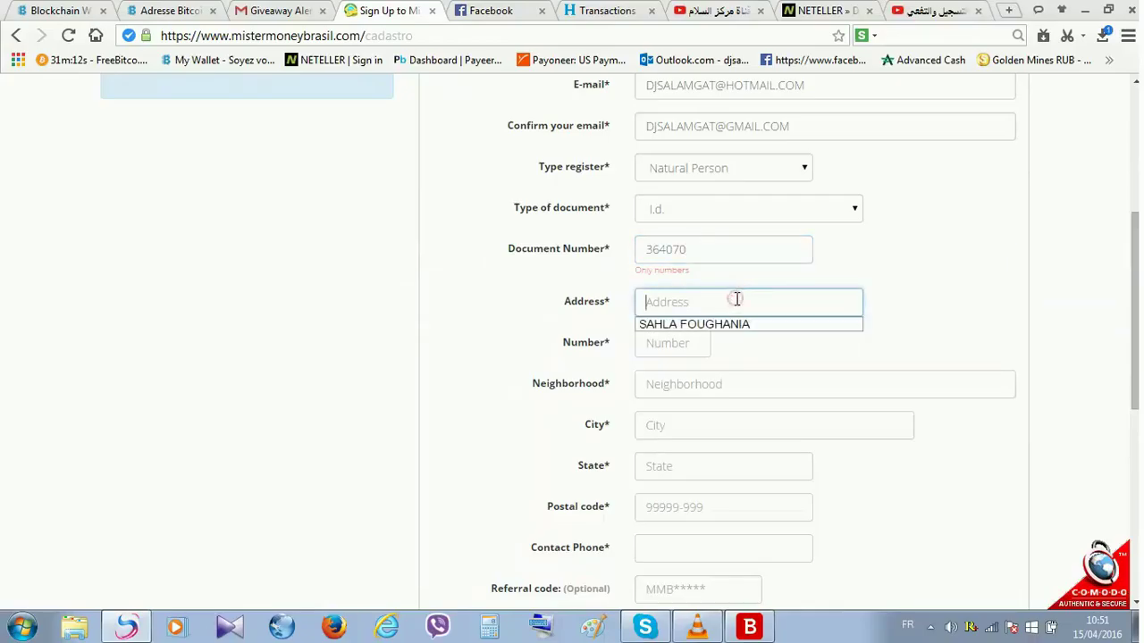
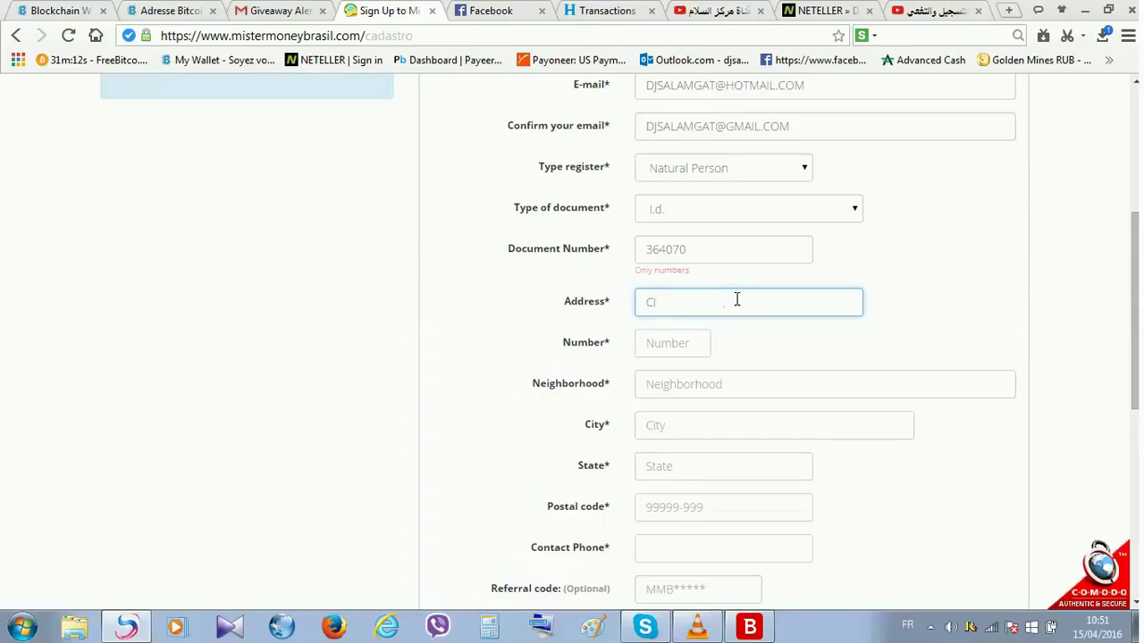
{"action": "type", "text": "AMIR"}
{"action": "key", "text": "Tab"}
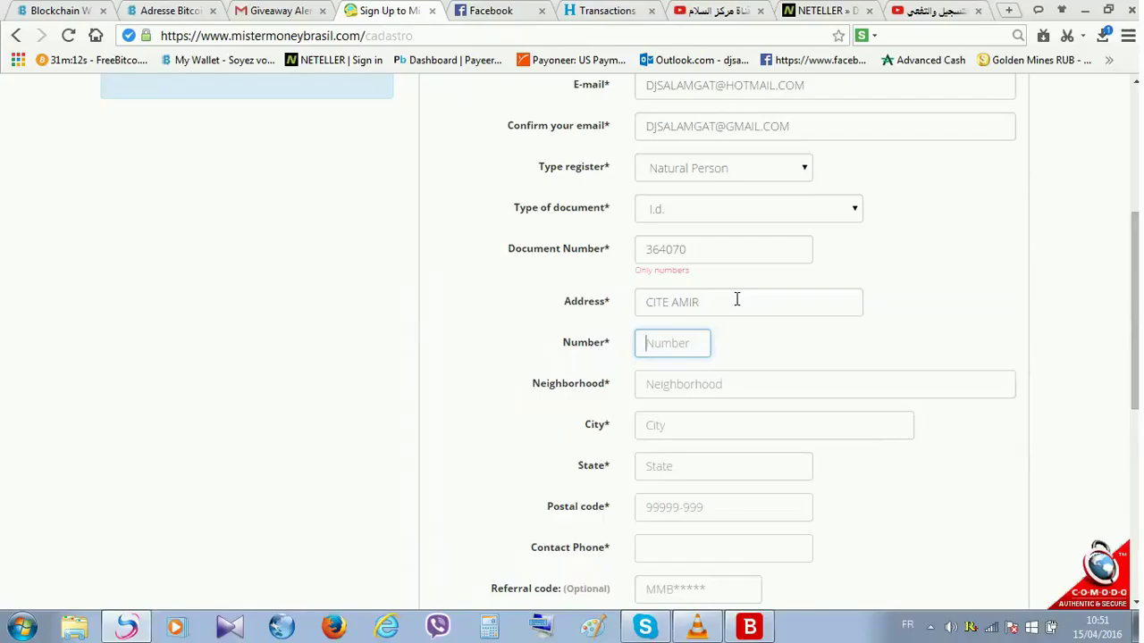
{"action": "key", "text": "Tab"}
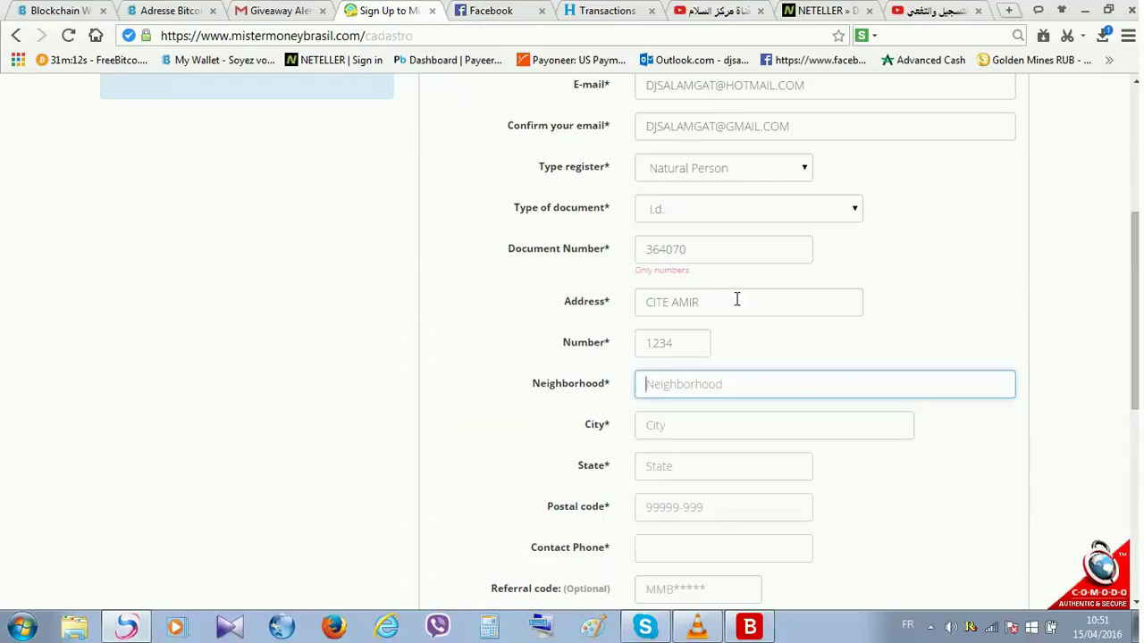
- Fill in the neighborhood, city, state and postal code fields
{"action": "key", "text": "Tab"}
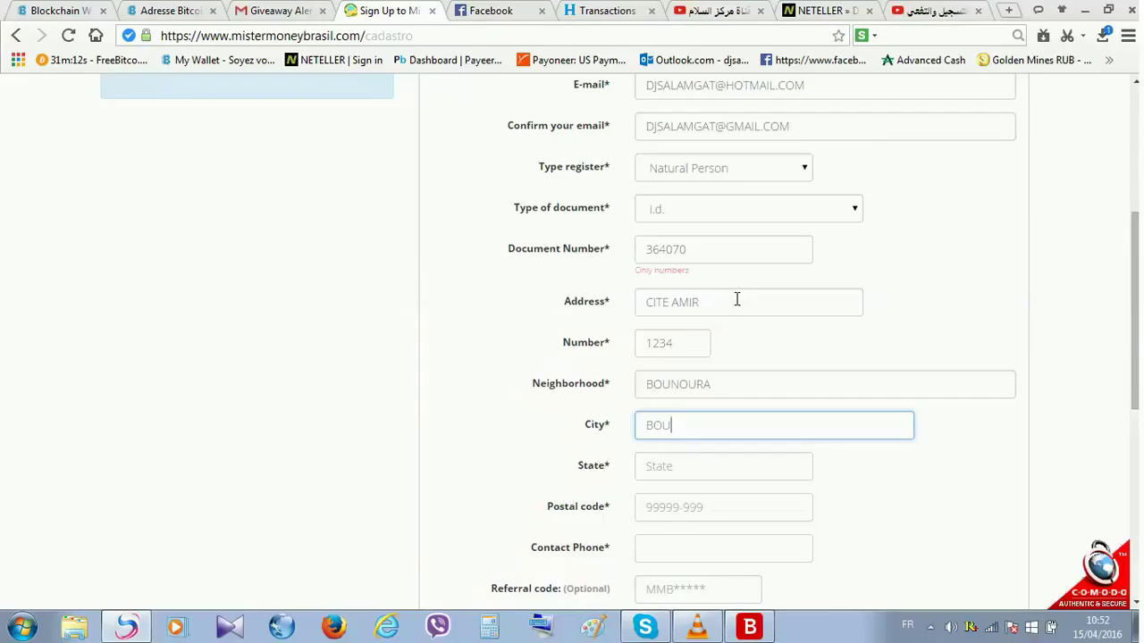
{"action": "key", "text": "Tab"}
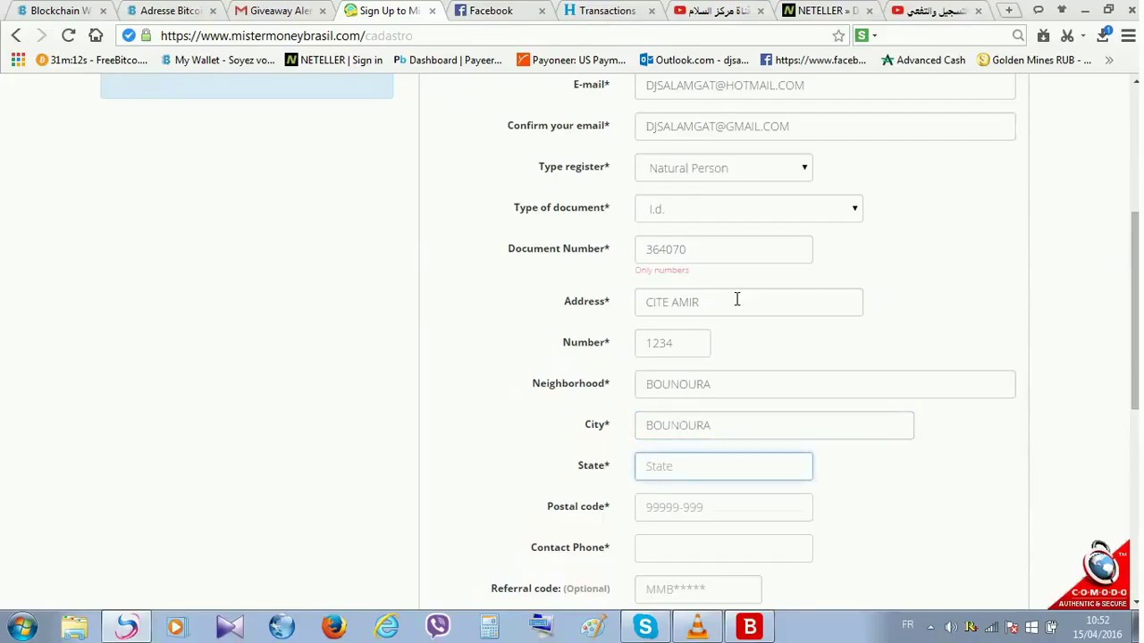
{"action": "type", "text": "GHARDAIA"}
{"action": "key", "text": "Tab"}
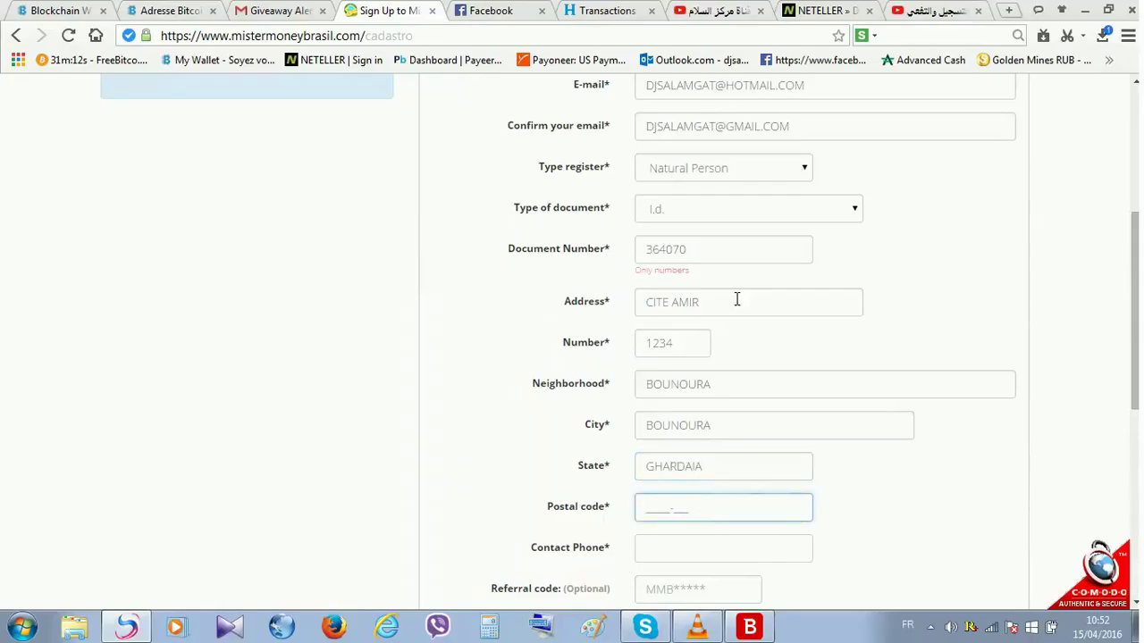
{"action": "type", "text": "470"}
{"action": "type", "text": "16-000"}
{"action": "key", "text": "Tab"}
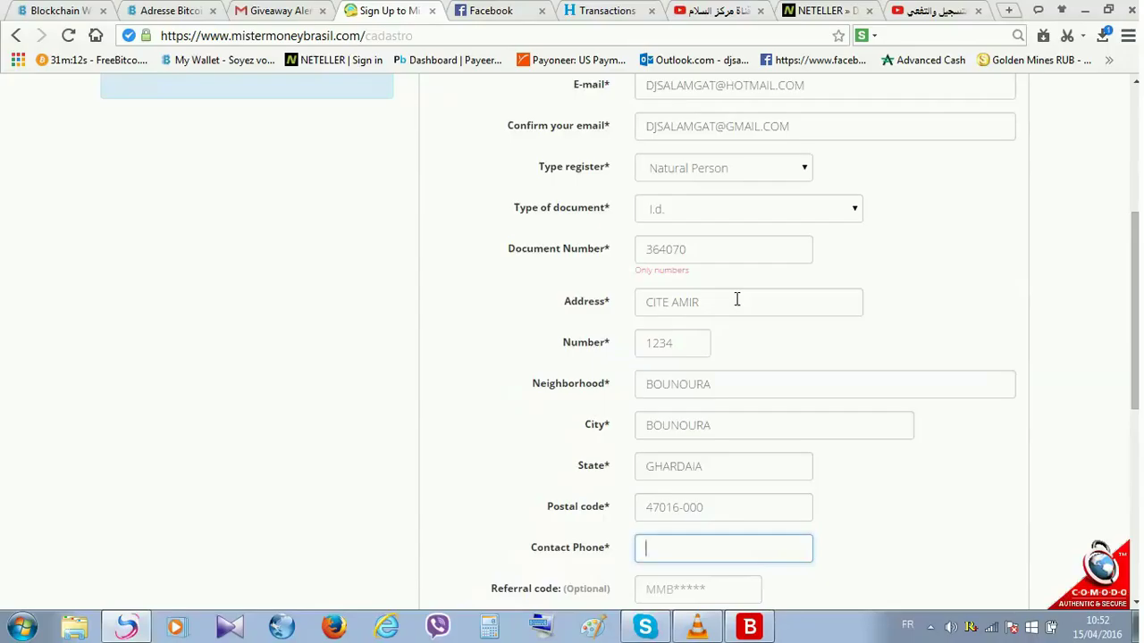
- Fill the contact phone from the autofill suggestion and skip the referral code
{"action": "scroll", "coordinate": [737, 299], "scroll_direction": "down", "scroll_amount": 3}
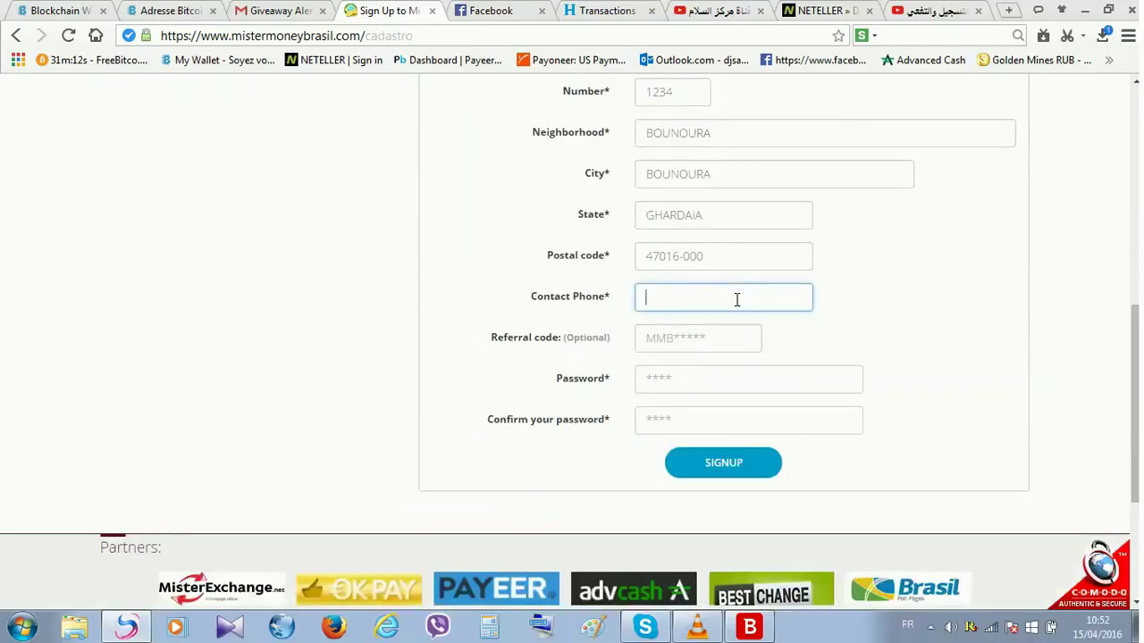
{"action": "type", "text": "+"}
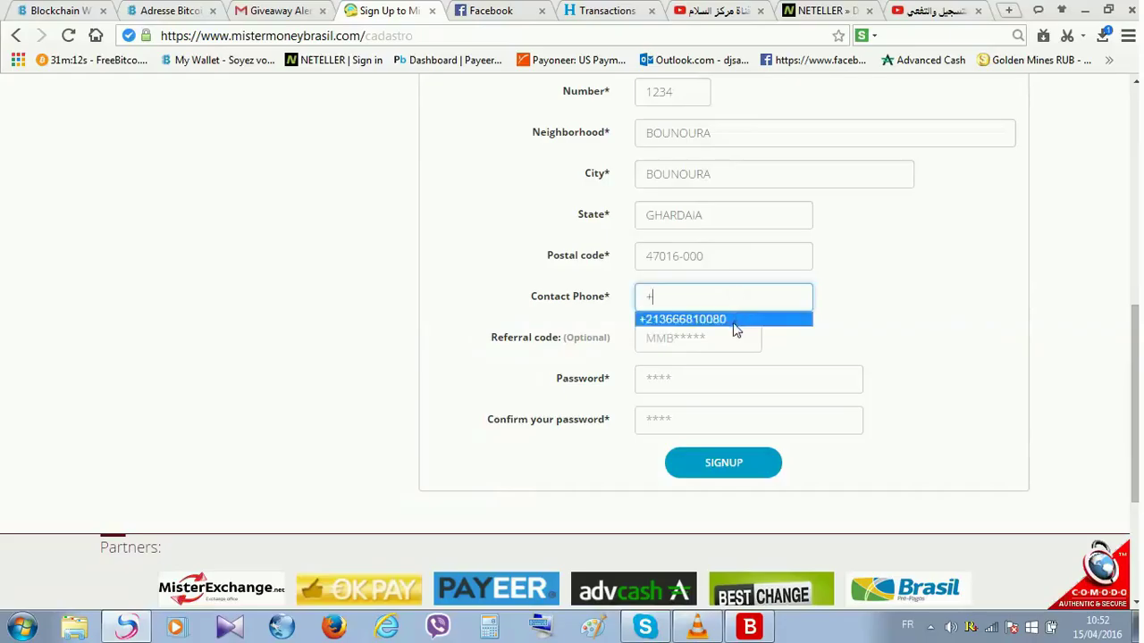
{"action": "left_click", "coordinate": [734, 322]}
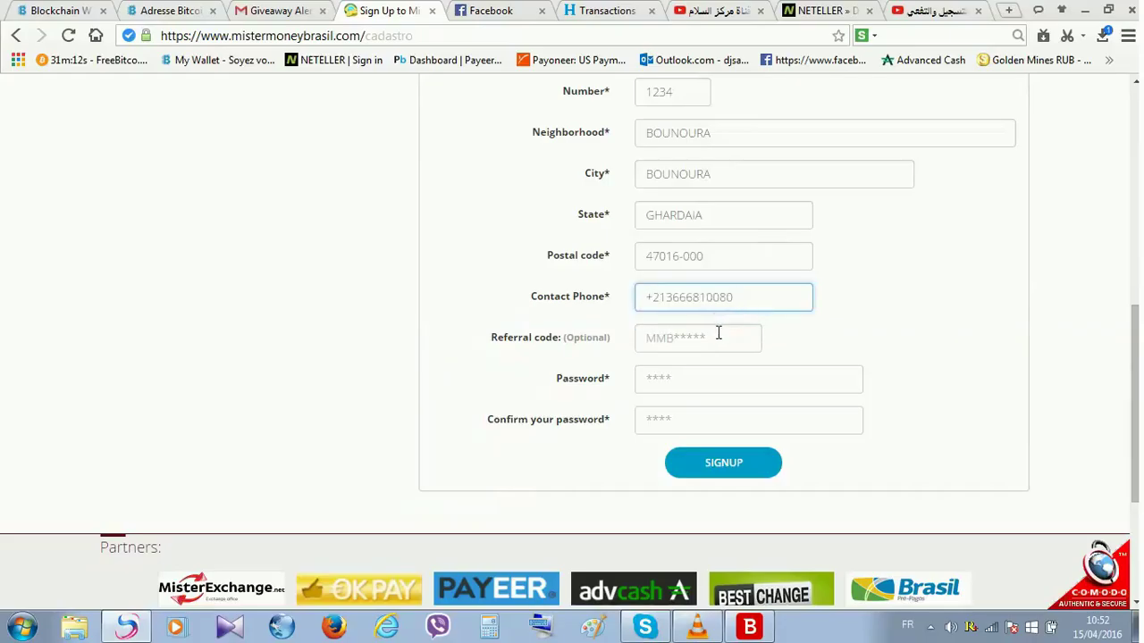
{"action": "left_click", "coordinate": [687, 336]}
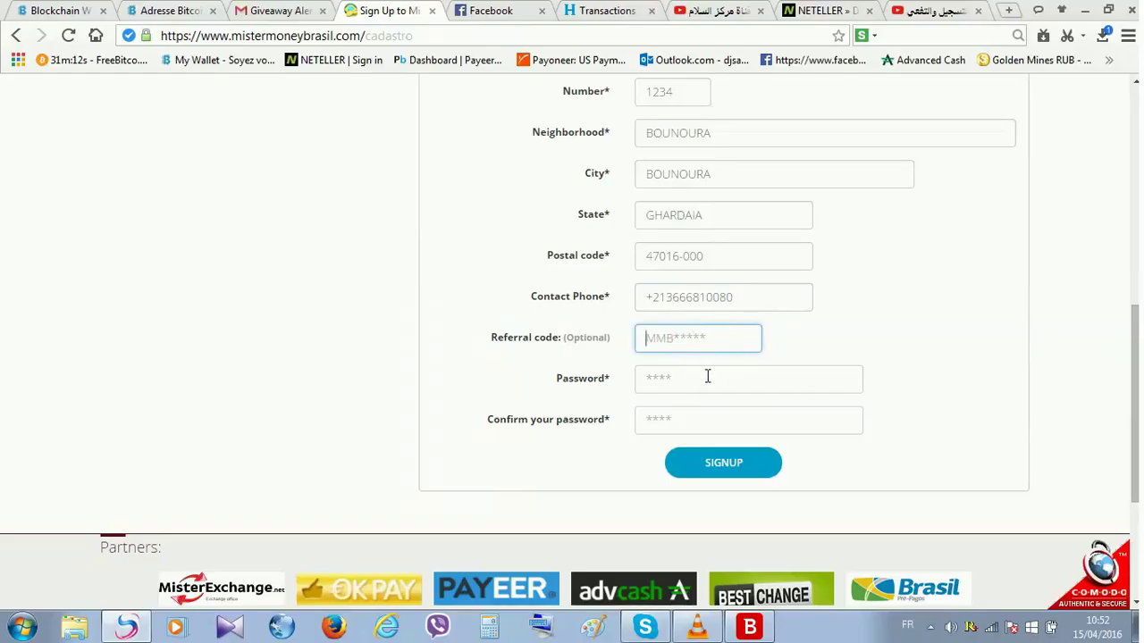
- Enter the account password twice and submit the SIGNUP form
{"action": "left_click", "coordinate": [707, 378]}
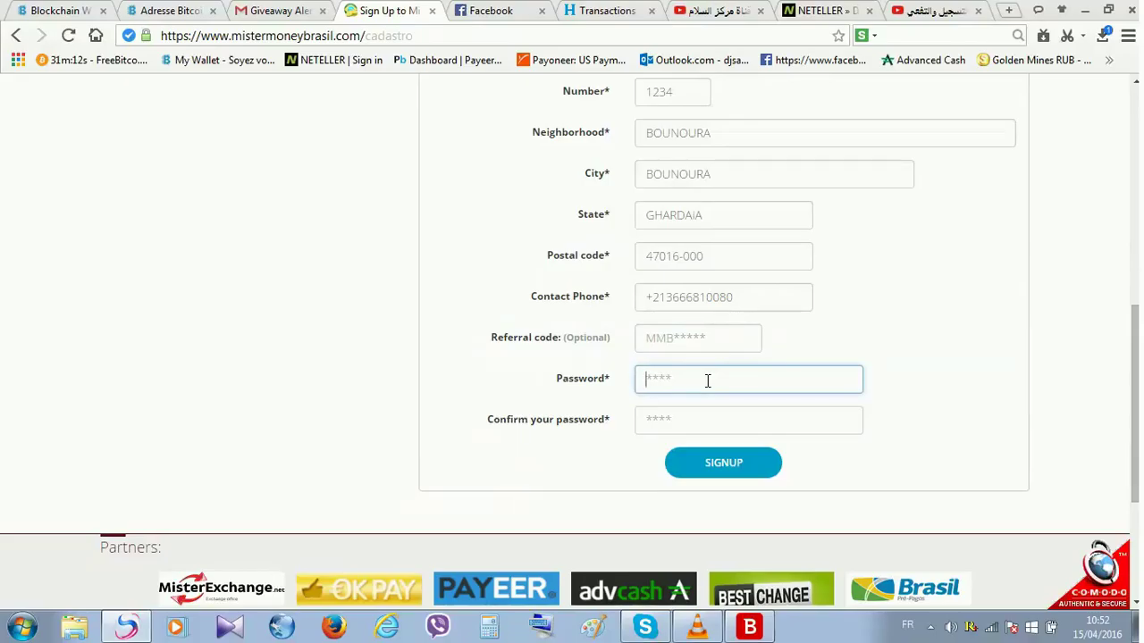
{"action": "type", "text": "******"}
{"action": "key", "text": "Tab"}
{"action": "type", "text": "***"}
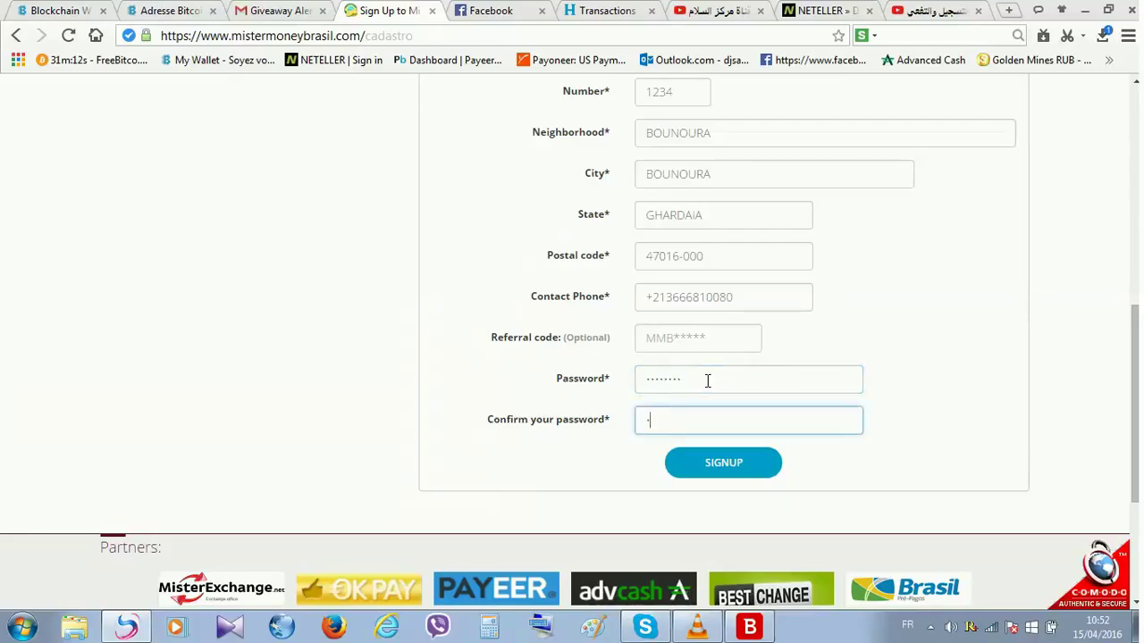
{"action": "type", "text": "***"}
{"action": "left_click", "coordinate": [751, 464]}
{"action": "scroll", "coordinate": [748, 467], "scroll_direction": "down", "scroll_amount": 5}
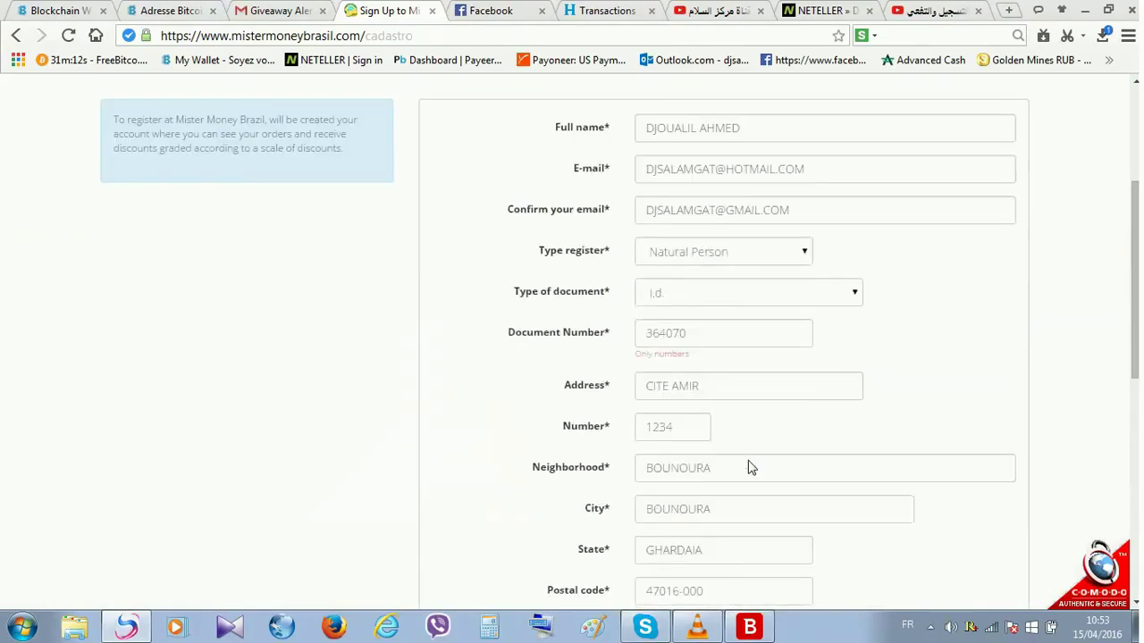
- Copy the e-mail address and paste it into the Confirm your email field
{"action": "left_click", "coordinate": [743, 555]}
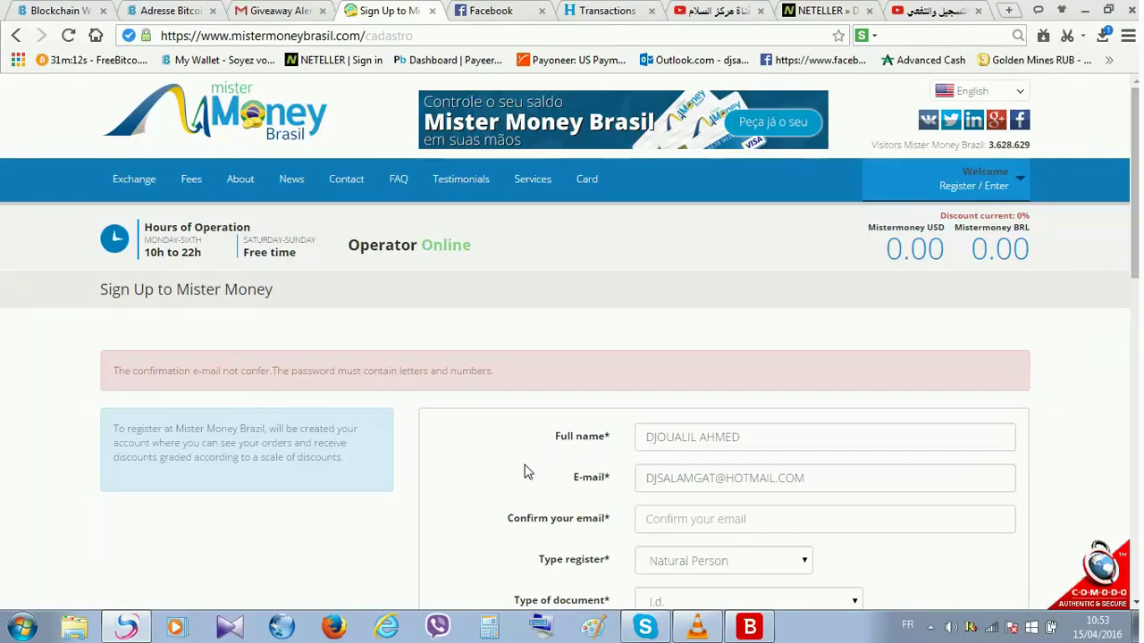
{"action": "scroll", "coordinate": [526, 471], "scroll_direction": "down", "scroll_amount": 3}
{"action": "scroll", "coordinate": [526, 471], "scroll_direction": "up", "scroll_amount": 3}
{"action": "scroll", "coordinate": [447, 391], "scroll_direction": "down", "scroll_amount": 2}
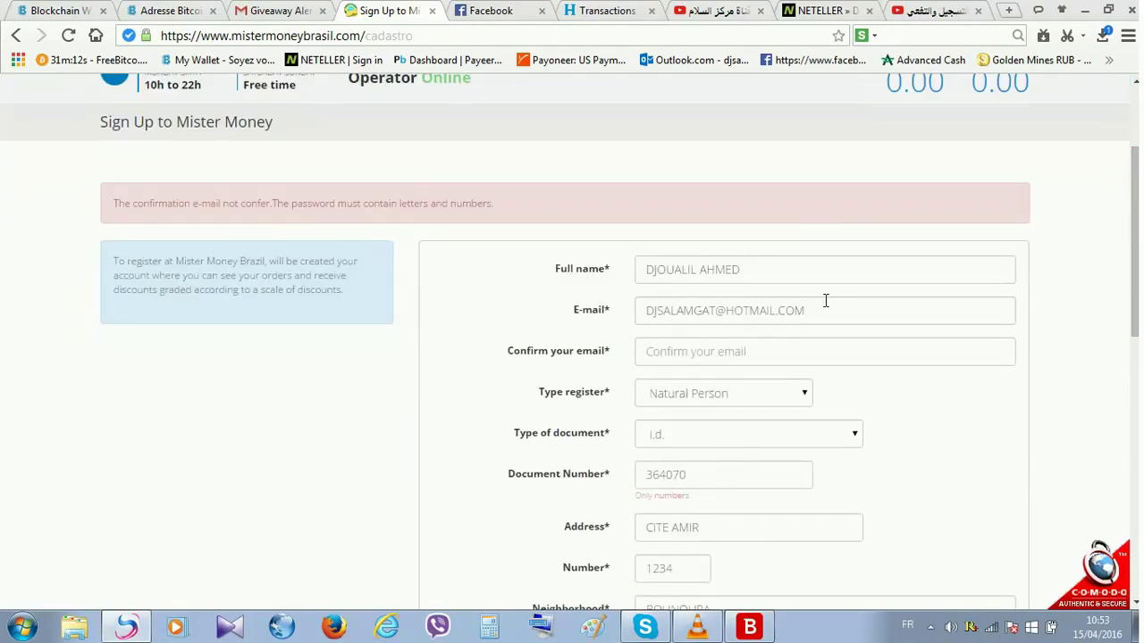
{"action": "left_click_drag", "start_coordinate": [824, 309], "coordinate": [618, 314]}
{"action": "key", "text": "ctrl+c"}
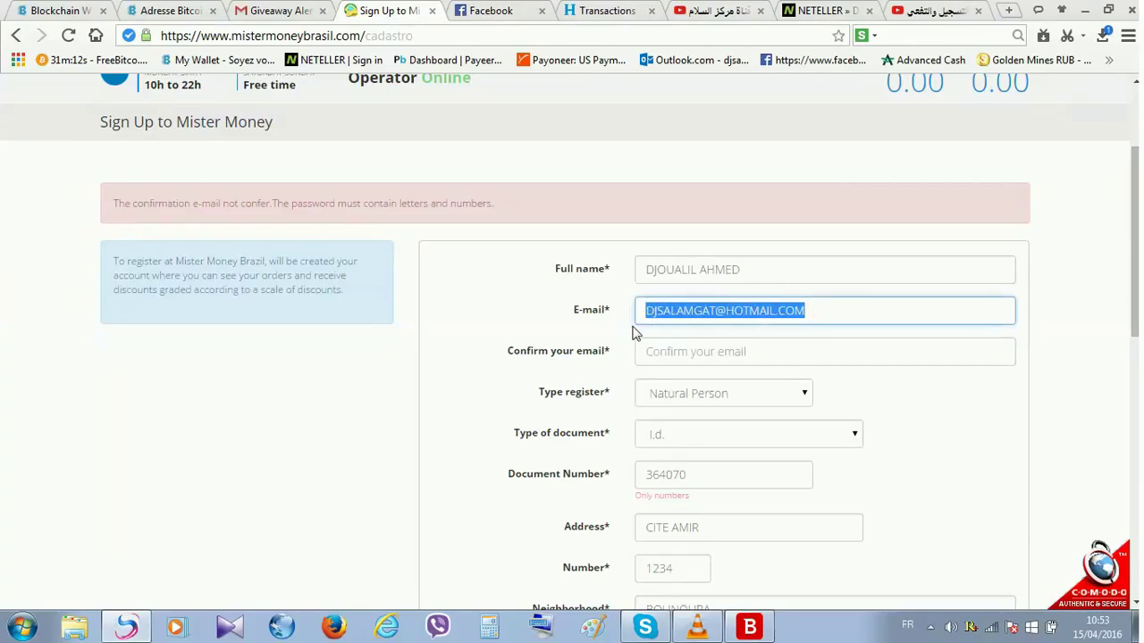
{"action": "left_click", "coordinate": [679, 345]}
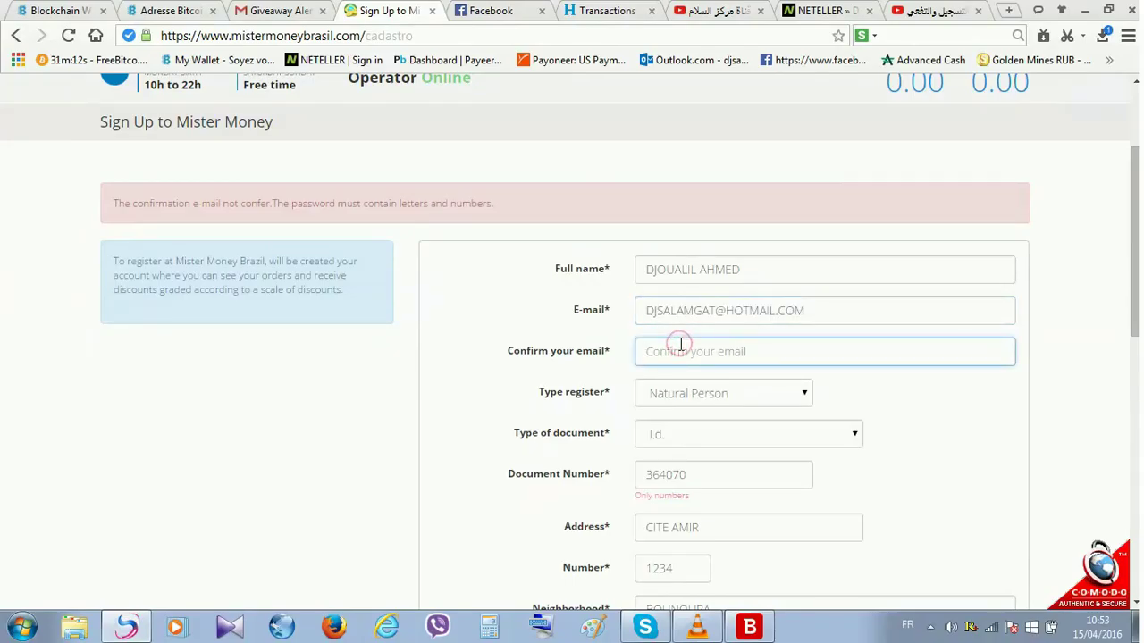
{"action": "key", "text": "ctrl+v"}
- Re-enter the password and its confirmation, then submit the SIGNUP form
{"action": "scroll", "coordinate": [679, 345], "scroll_direction": "down", "scroll_amount": 7}
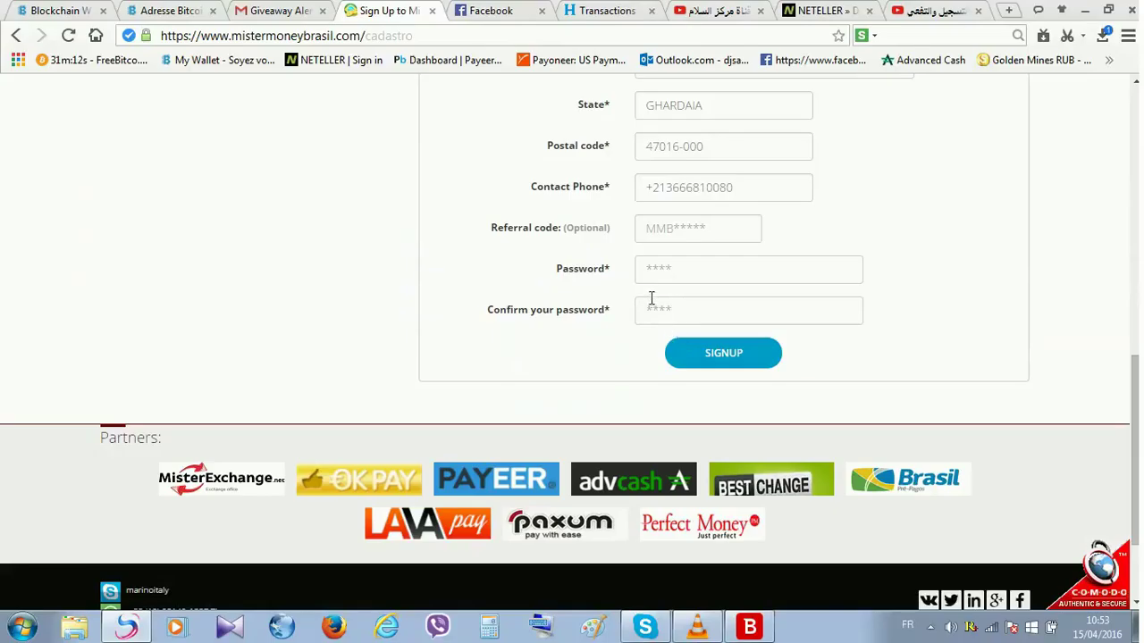
{"action": "left_click", "coordinate": [653, 279]}
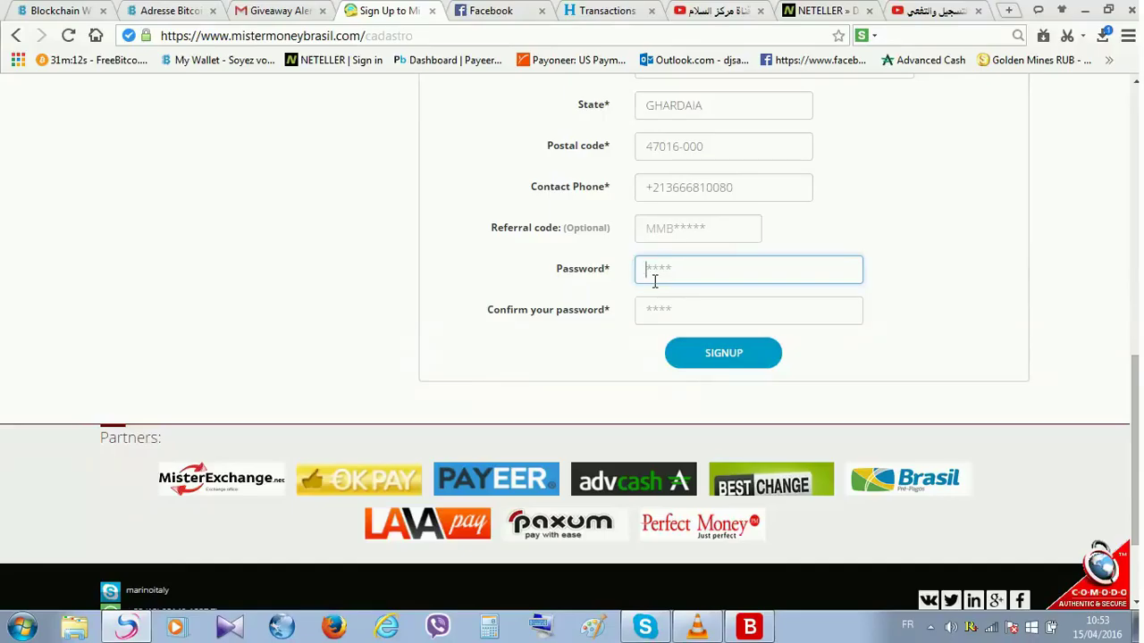
{"action": "type", "text": "***********"}
{"action": "key", "text": "Tab"}
{"action": "type", "text": "****"}
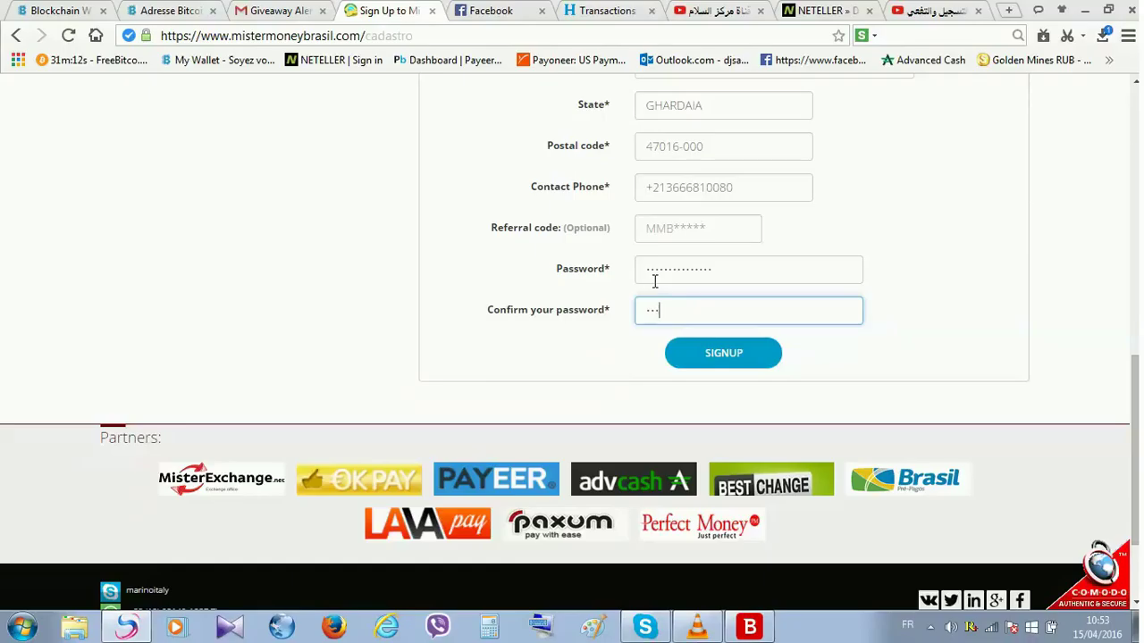
{"action": "type", "text": "**********"}
{"action": "left_click", "coordinate": [738, 356]}
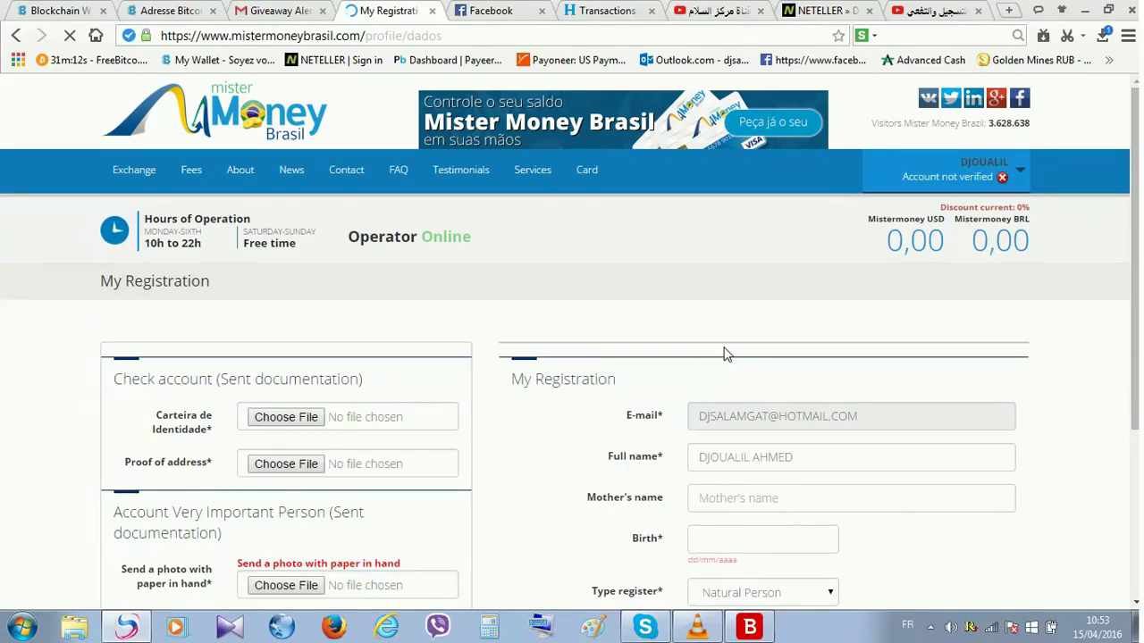
- Review the new account's unverified My Registration page and its document sections
{"action": "scroll", "coordinate": [332, 355], "scroll_direction": "down", "scroll_amount": 2}
{"action": "scroll", "coordinate": [333, 355], "scroll_direction": "down", "scroll_amount": 1}
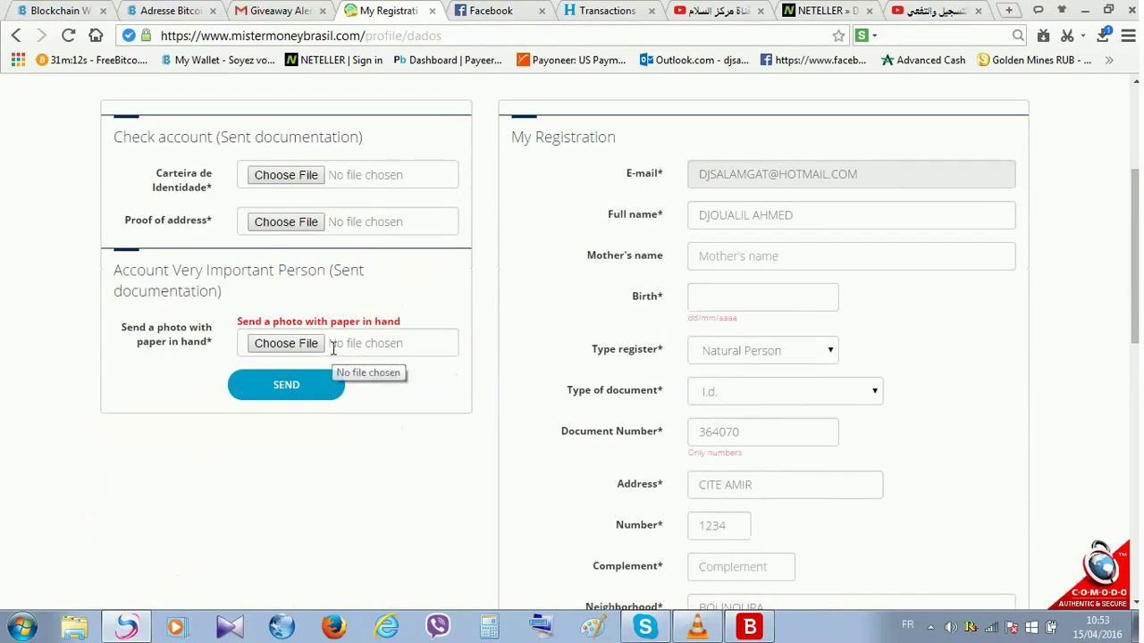
{"action": "scroll", "coordinate": [332, 347], "scroll_direction": "up", "scroll_amount": 2}
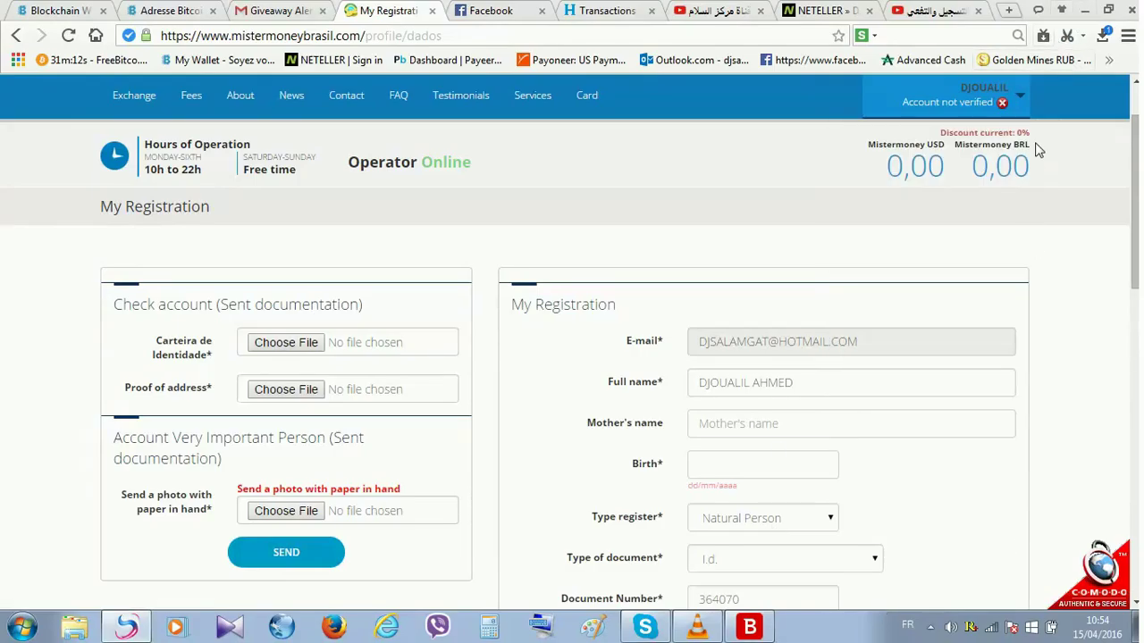
{"action": "left_click", "coordinate": [931, 627]}
{"action": "left_click", "coordinate": [901, 554]}
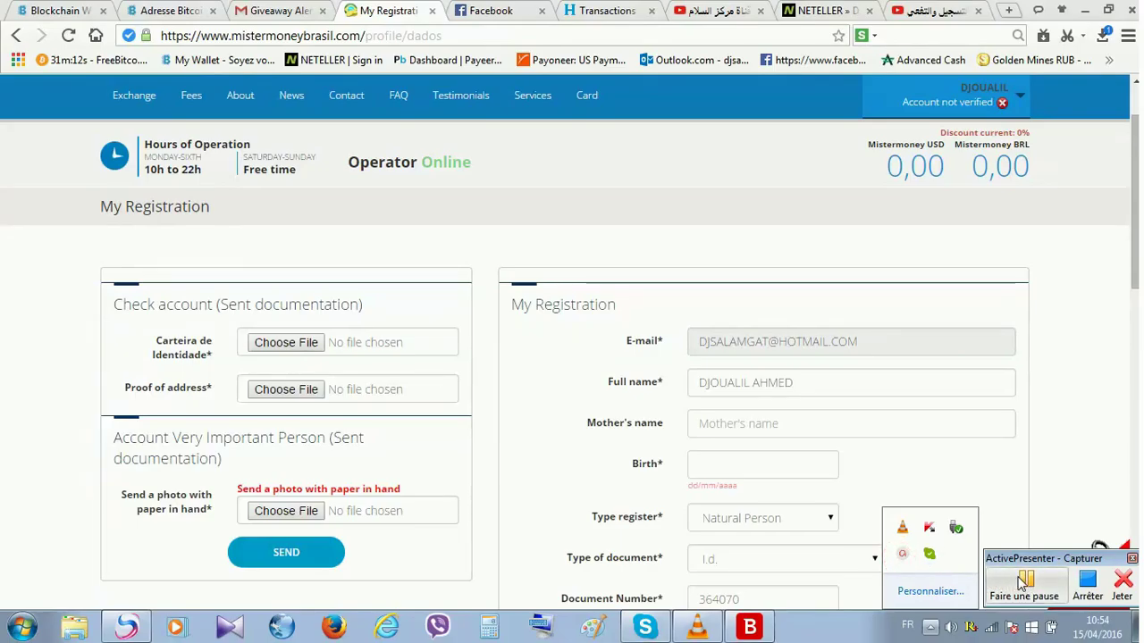
{"action": "left_click", "coordinate": [1029, 581]}
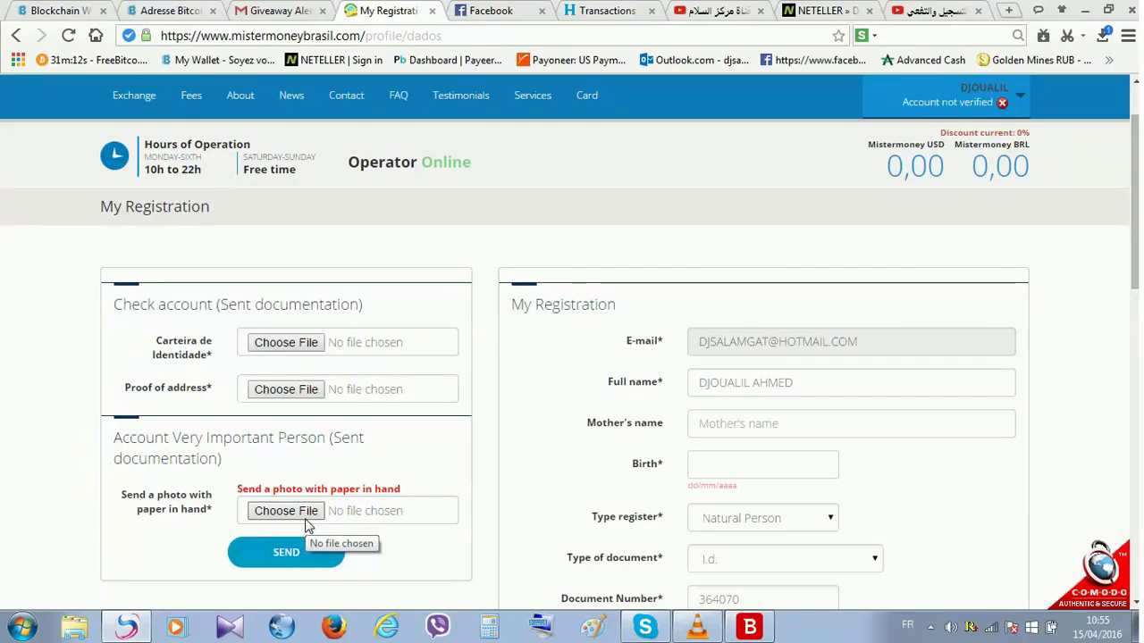
{"action": "scroll", "coordinate": [309, 518], "scroll_direction": "down", "scroll_amount": 4}
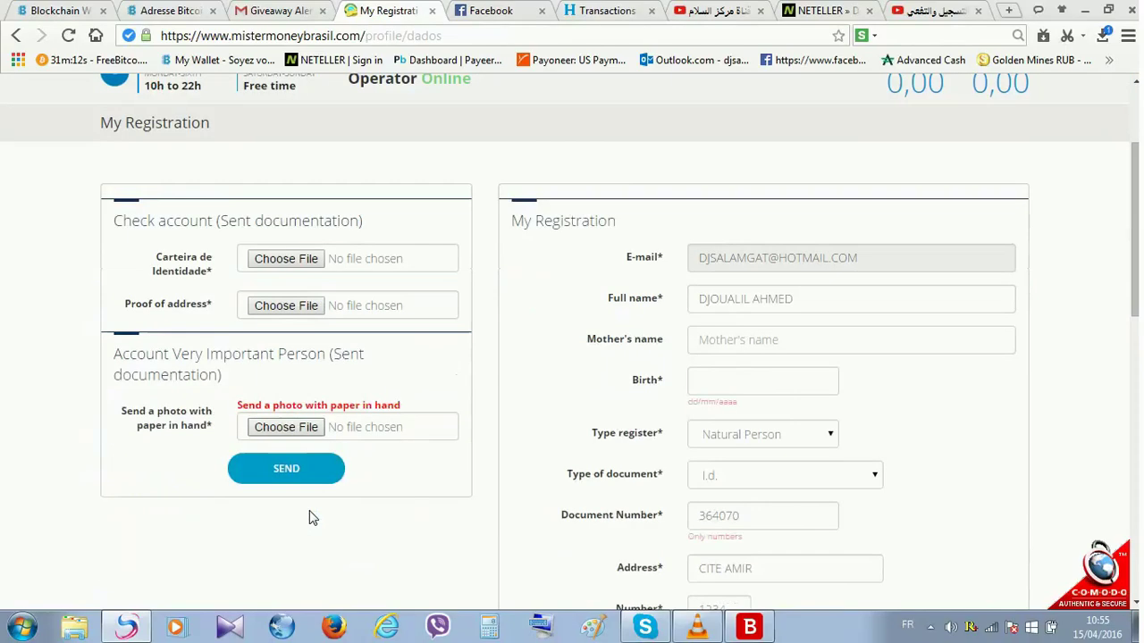
{"action": "scroll", "coordinate": [313, 523], "scroll_direction": "up", "scroll_amount": 4}
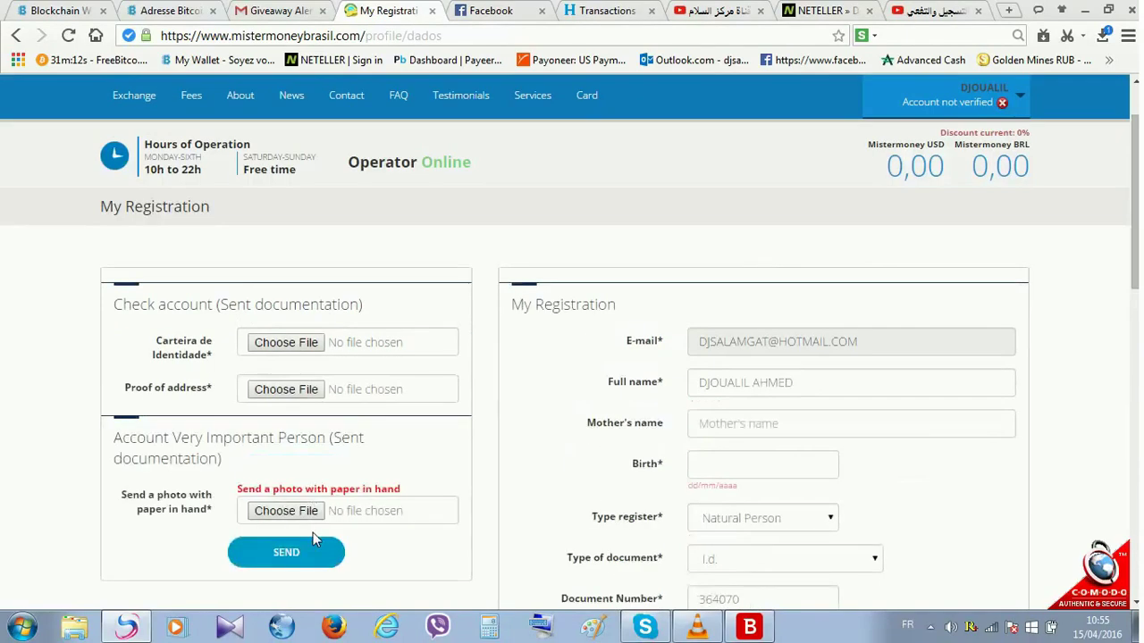
{"action": "scroll", "coordinate": [318, 523], "scroll_direction": "down", "scroll_amount": 10}
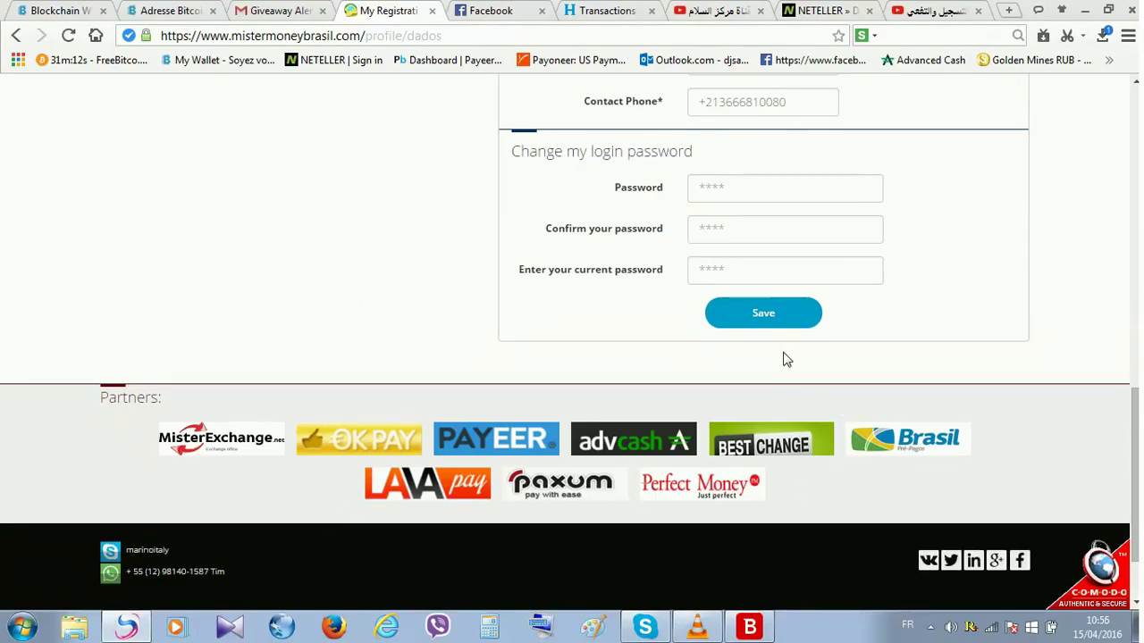
{"action": "scroll", "coordinate": [604, 369], "scroll_direction": "up", "scroll_amount": 10}
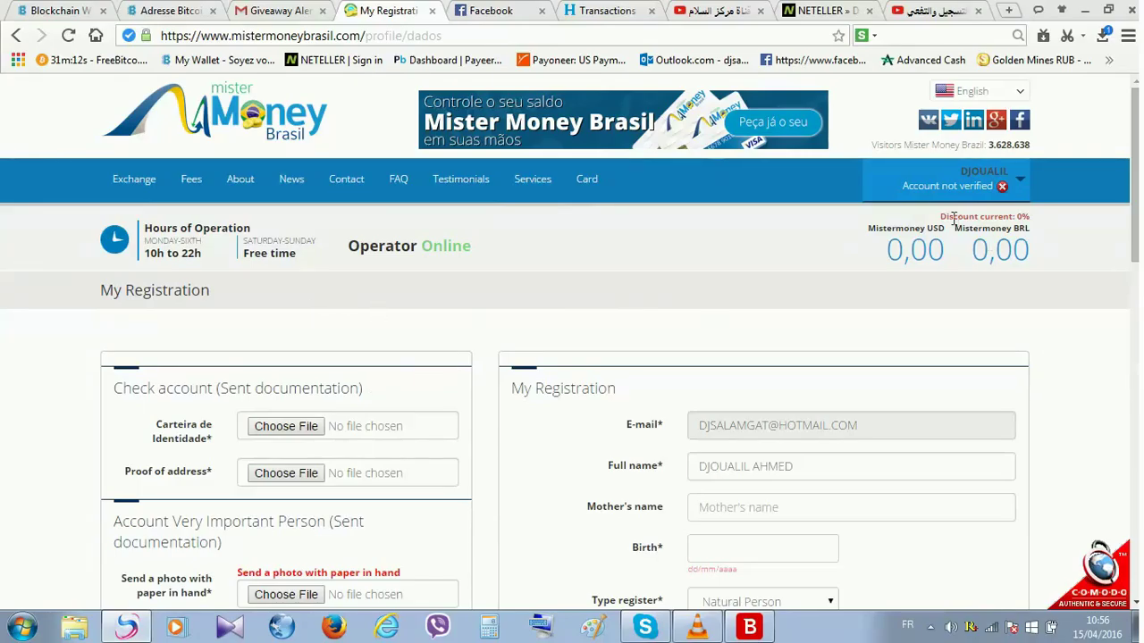
- Open and close the account menu, then start a new blank browser tab
{"action": "left_click", "coordinate": [947, 191]}
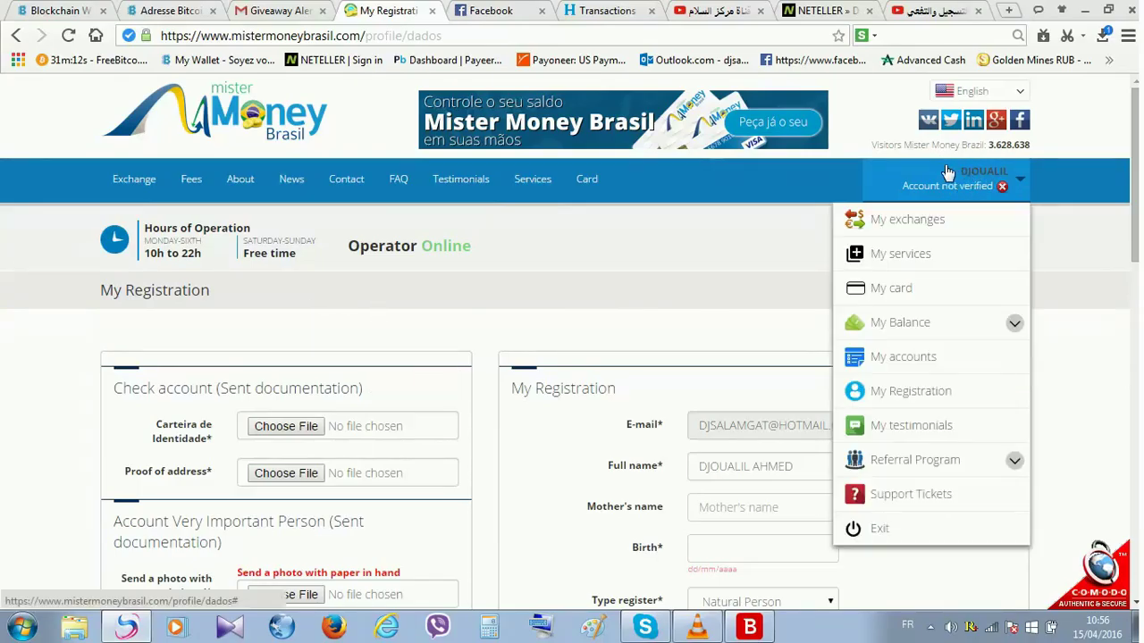
{"action": "left_click", "coordinate": [821, 179]}
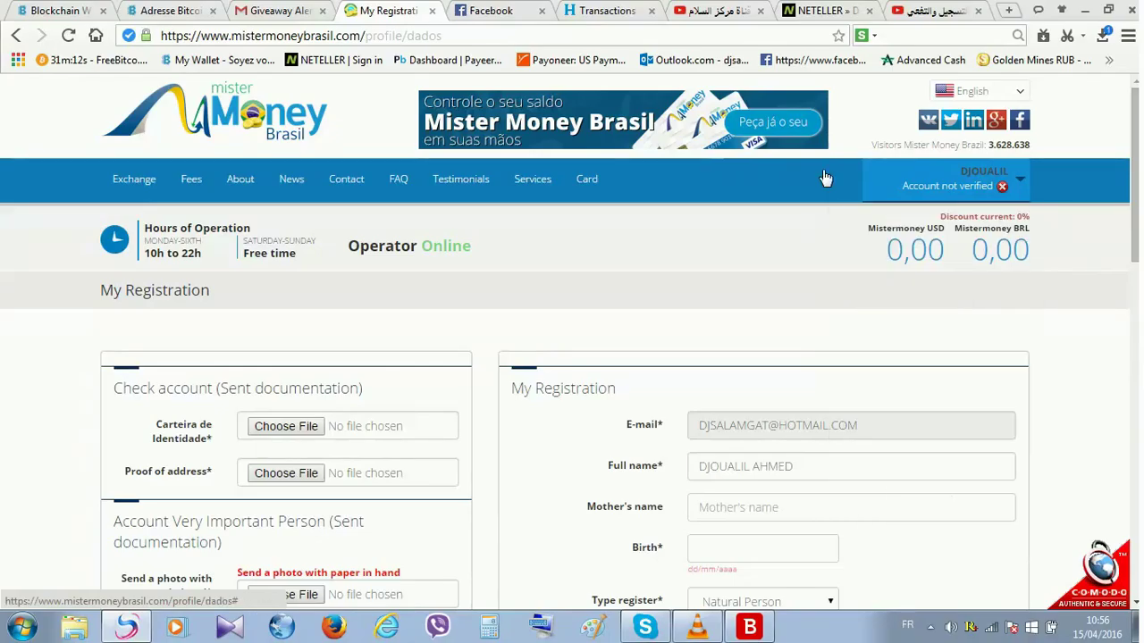
{"action": "left_click", "coordinate": [1008, 11]}
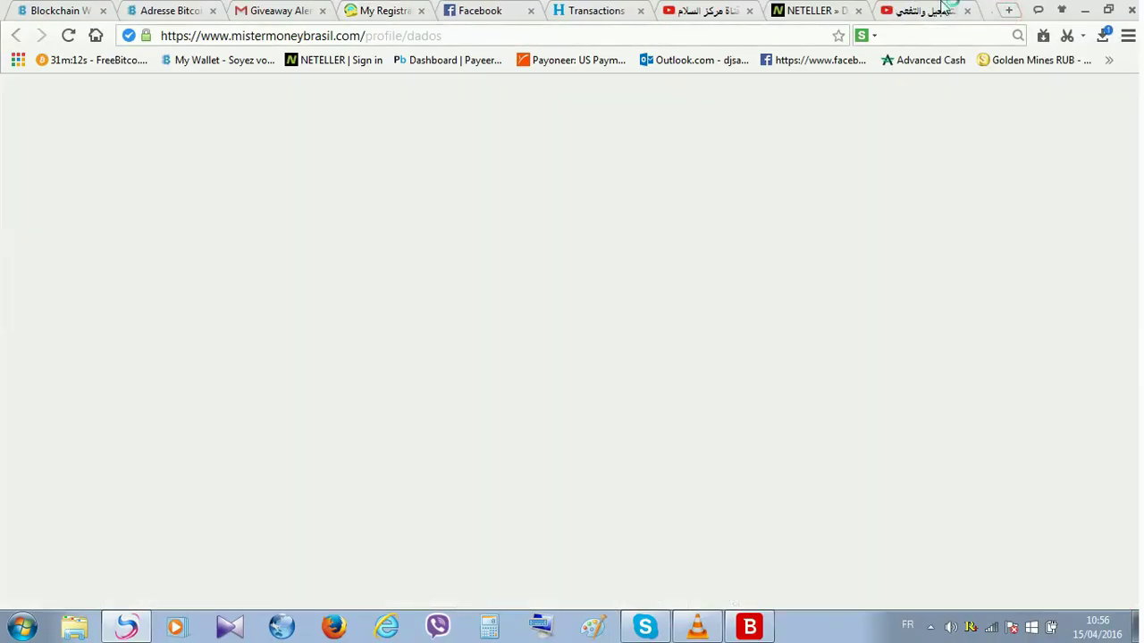
- Open the 'Registration done successfully.' message in the Outlook.com mailbox
{"action": "left_click", "coordinate": [706, 62]}
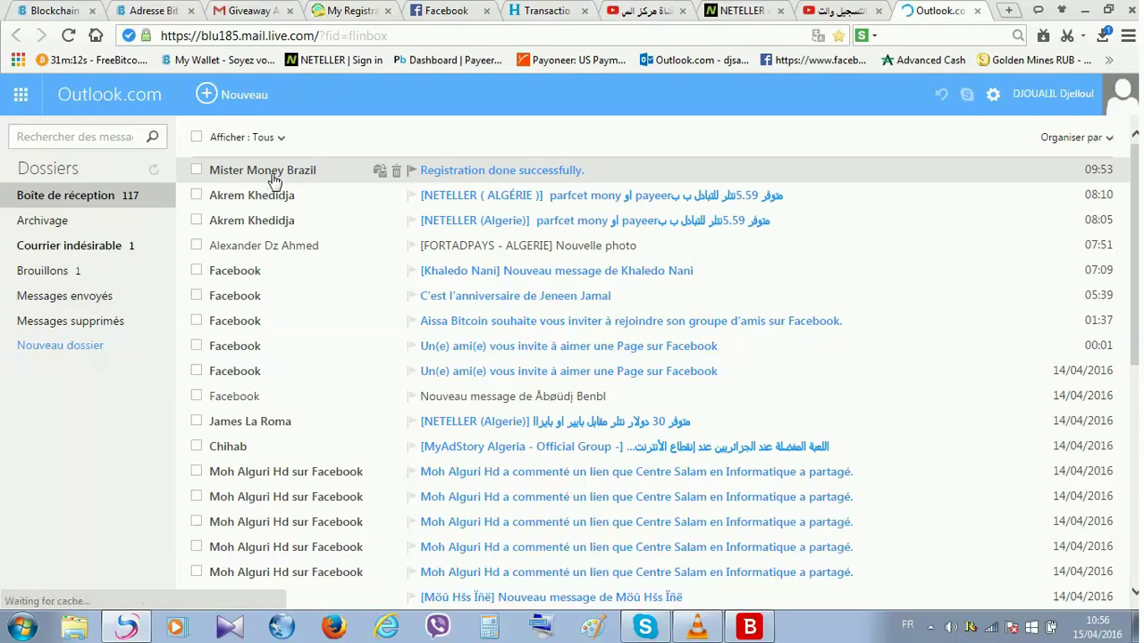
{"action": "left_click", "coordinate": [560, 176]}
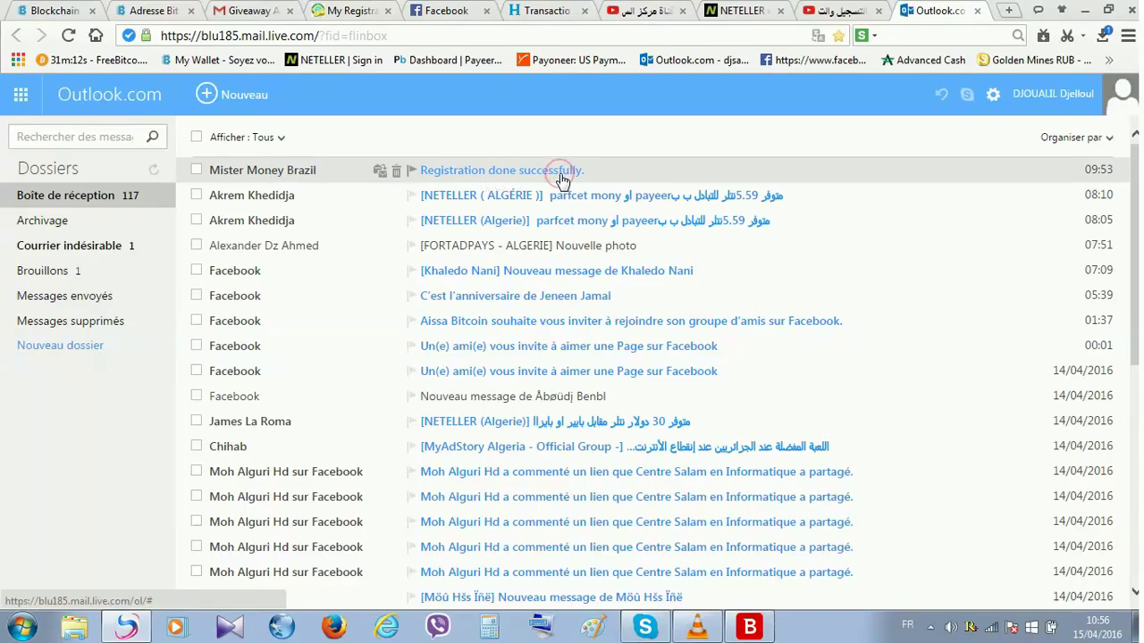
{"action": "left_click", "coordinate": [560, 176]}
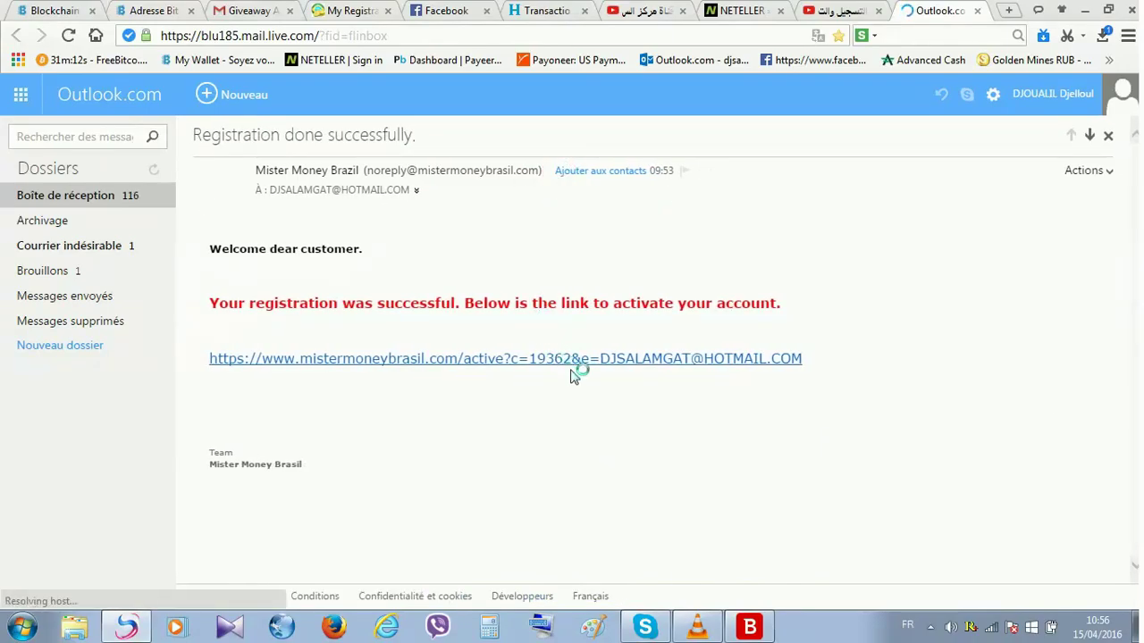
- Follow the mistermoneybrasil.com/active activation link from the registration e-mail
{"action": "left_click", "coordinate": [353, 14]}
{"action": "key", "text": "ctrl+Tab"}
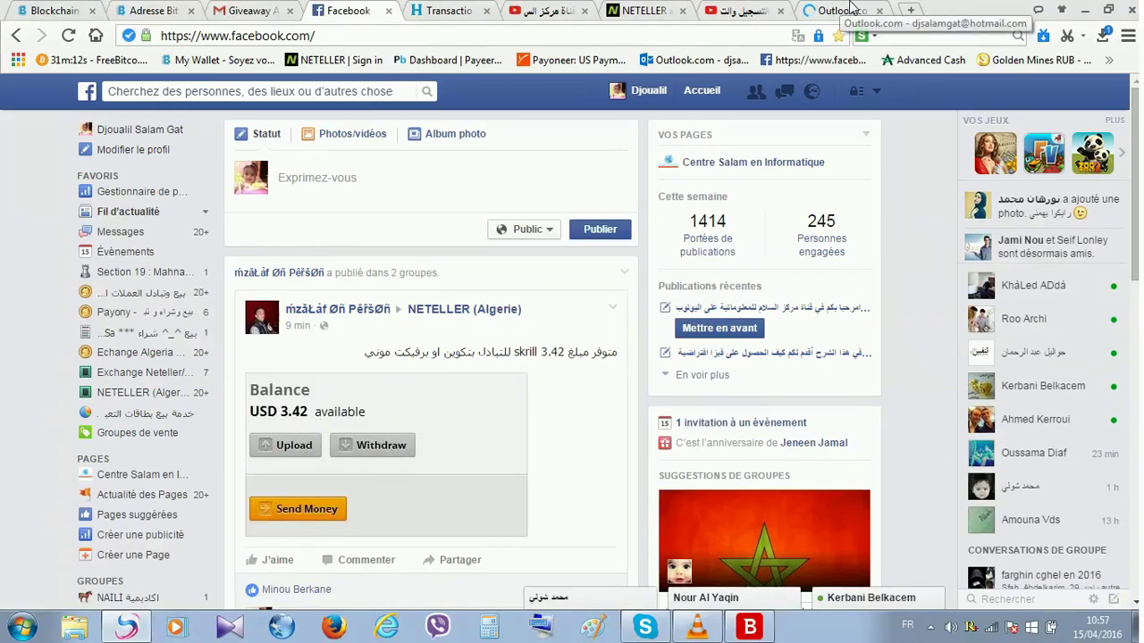
{"action": "left_click", "coordinate": [840, 9]}
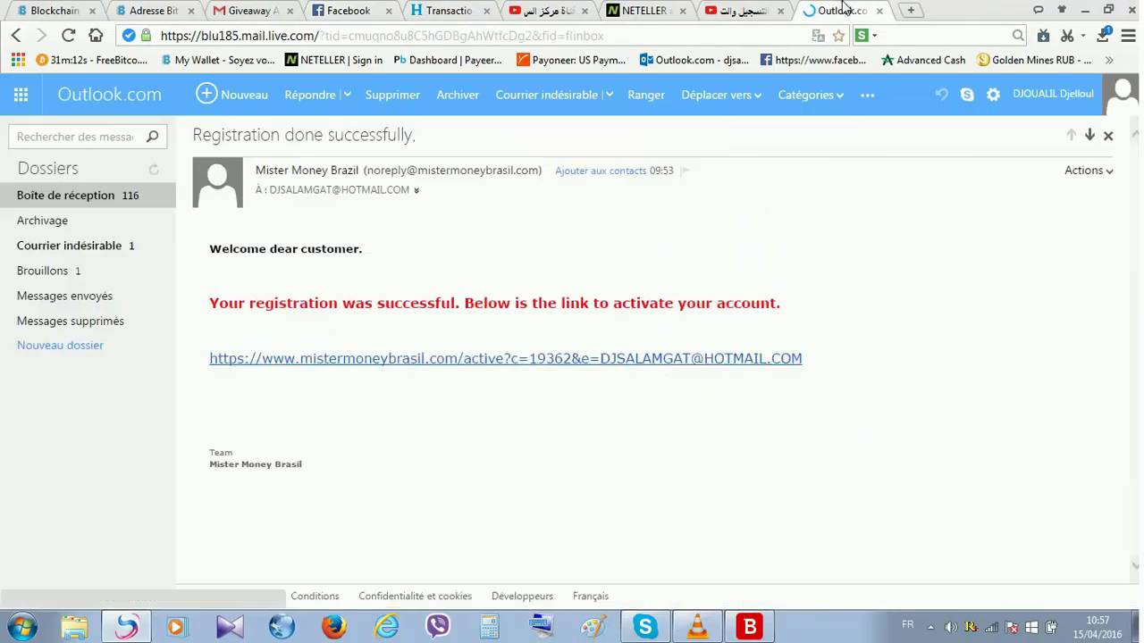
{"action": "left_click", "coordinate": [615, 361]}
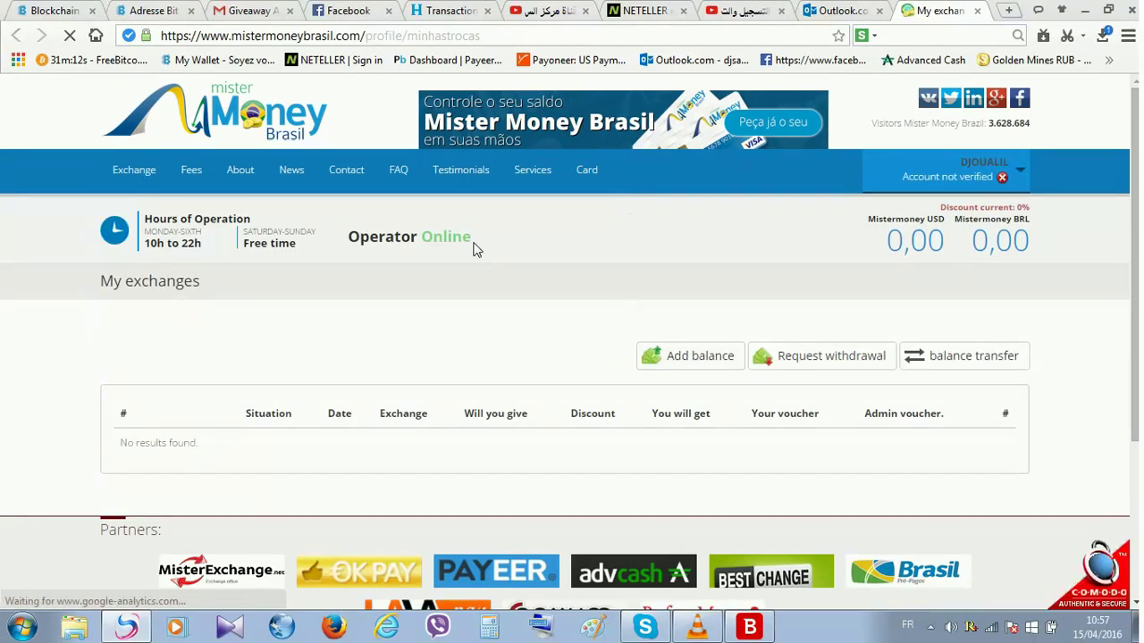
- Check the account menu, then go to the Exchange page from the top navigation
{"action": "left_click", "coordinate": [981, 175]}
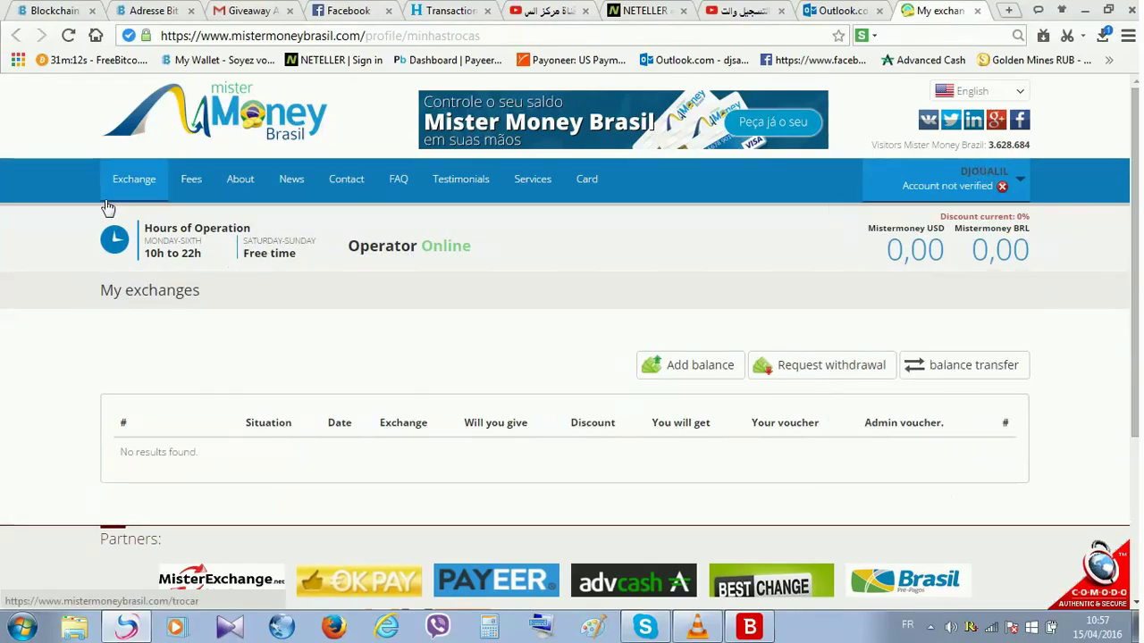
{"action": "scroll", "coordinate": [273, 306], "scroll_direction": "down", "scroll_amount": 3}
{"action": "scroll", "coordinate": [273, 306], "scroll_direction": "up", "scroll_amount": 3}
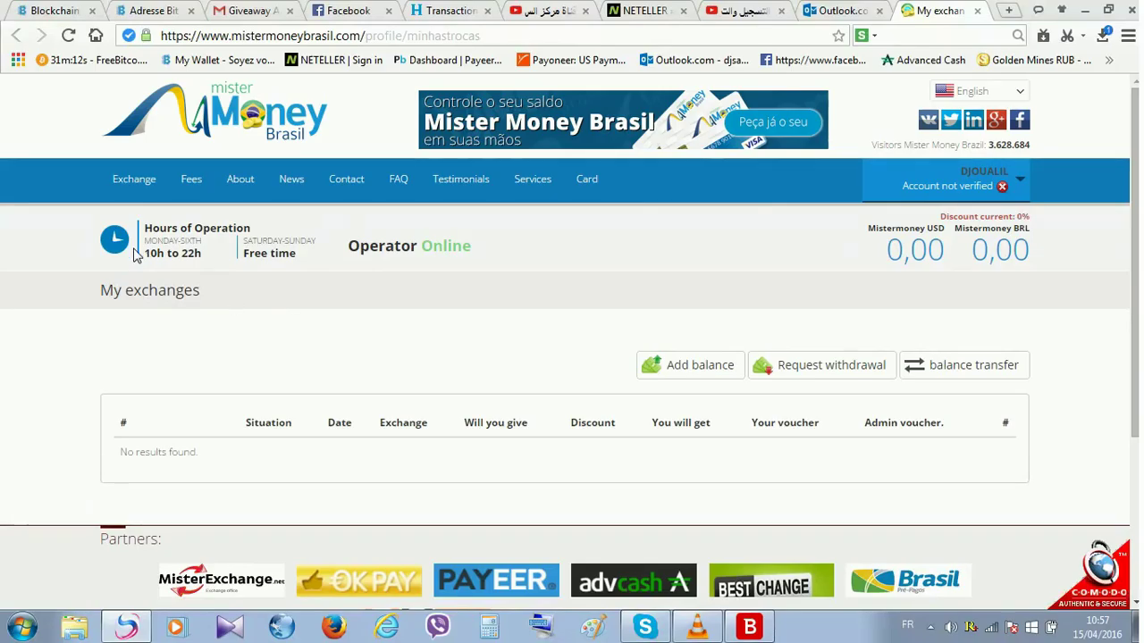
{"action": "left_click", "coordinate": [141, 196]}
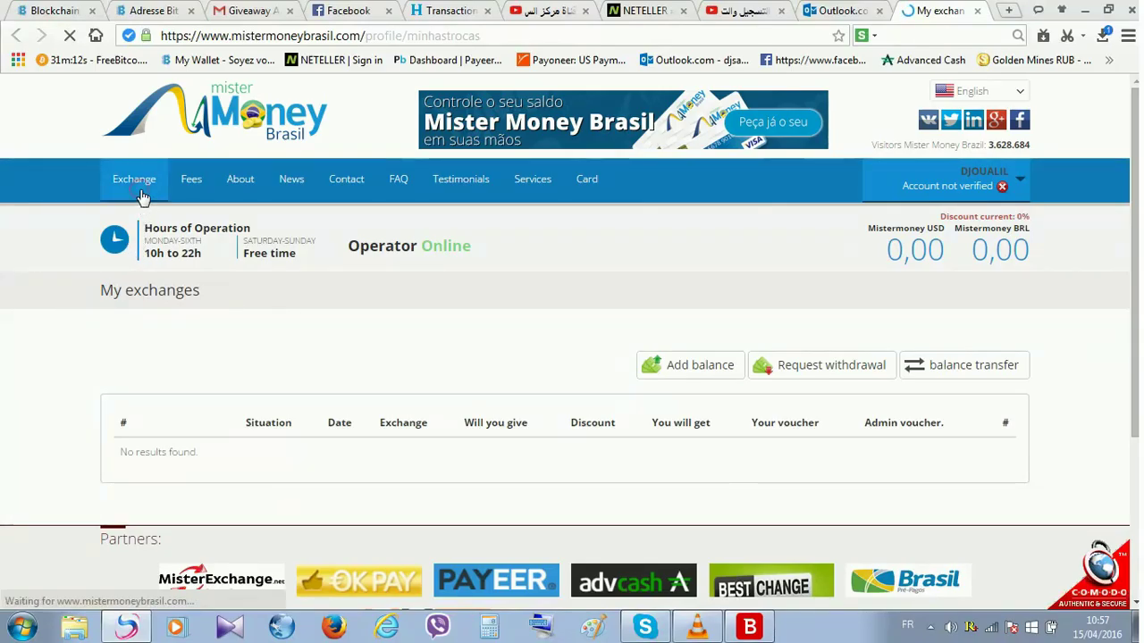